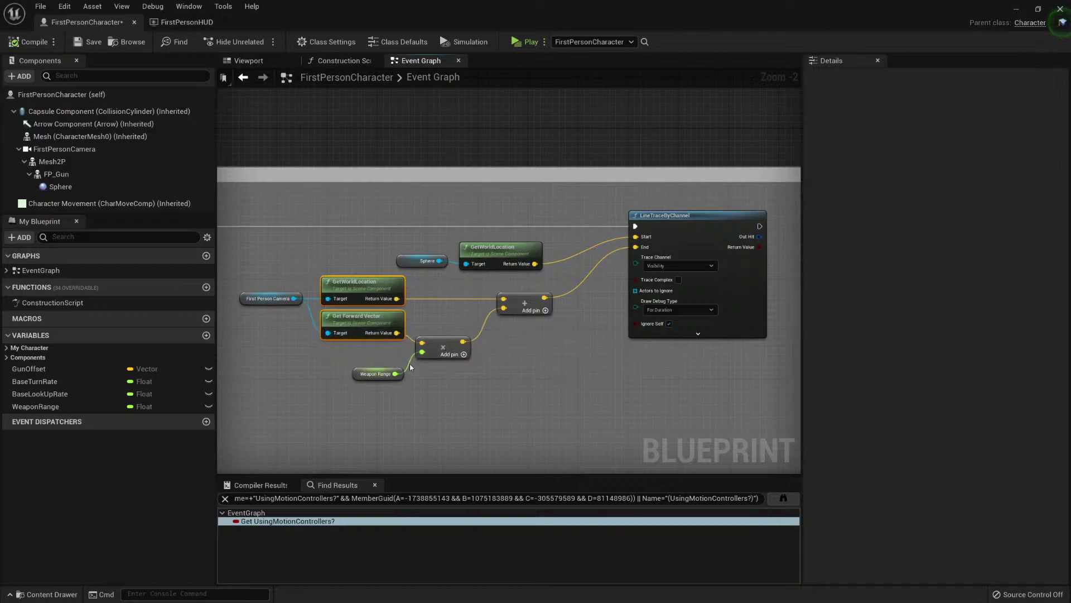
Step: Tidy the line trace graph by moving the Multiply, Weapon Range and Get Forward Vector nodes so their wires align
drag(391, 391, 457, 338)
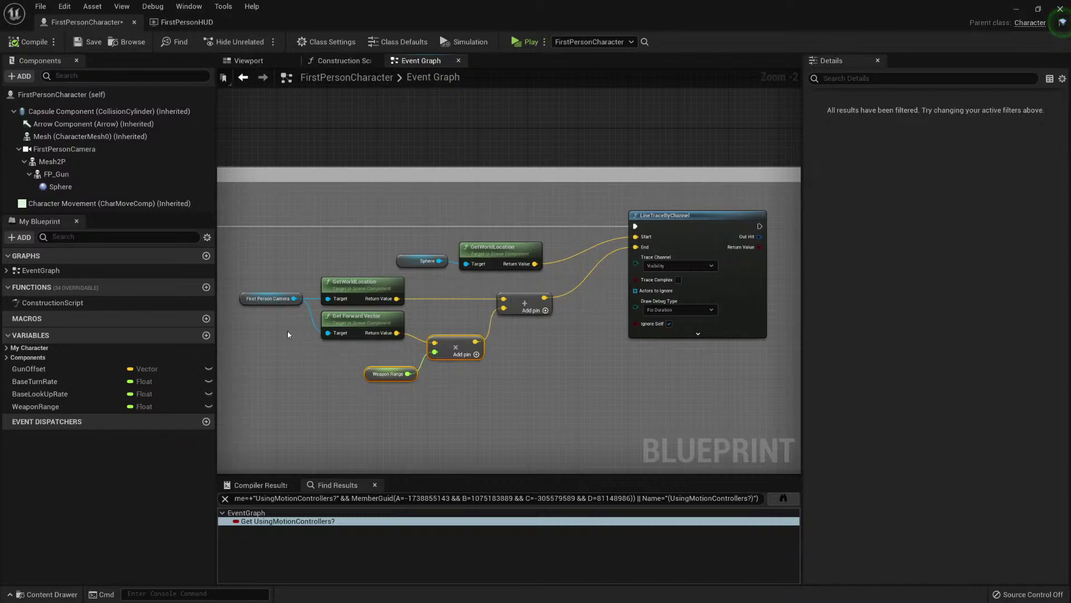
click(357, 316)
drag(357, 315, 357, 325)
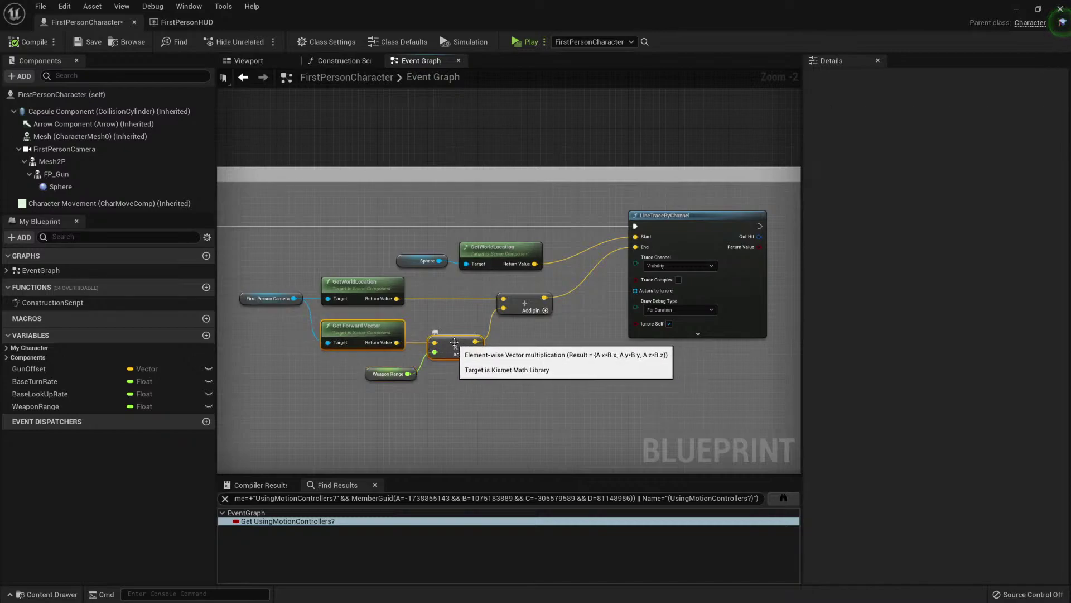
drag(455, 342, 455, 336)
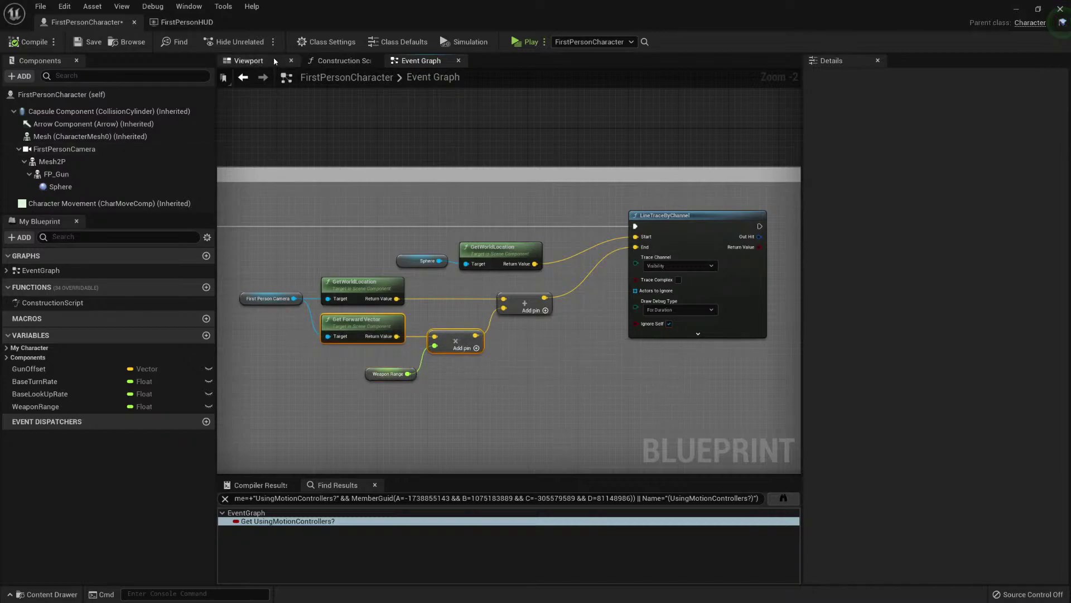
Step: Examine the gun and its Sphere component in the character's 3D view, and return to the Event Graph
click(249, 61)
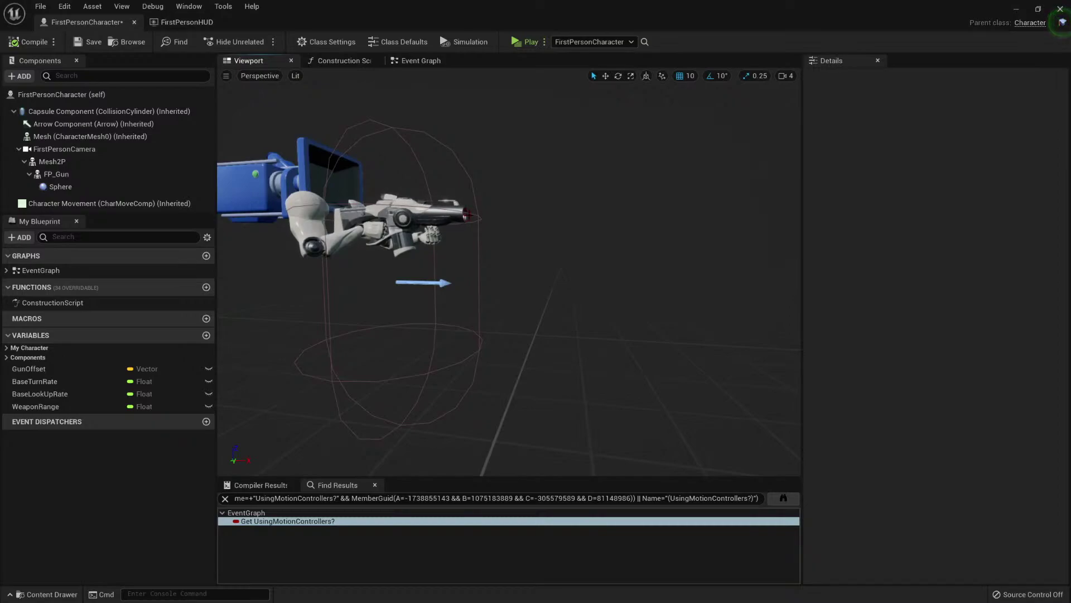
click(466, 215)
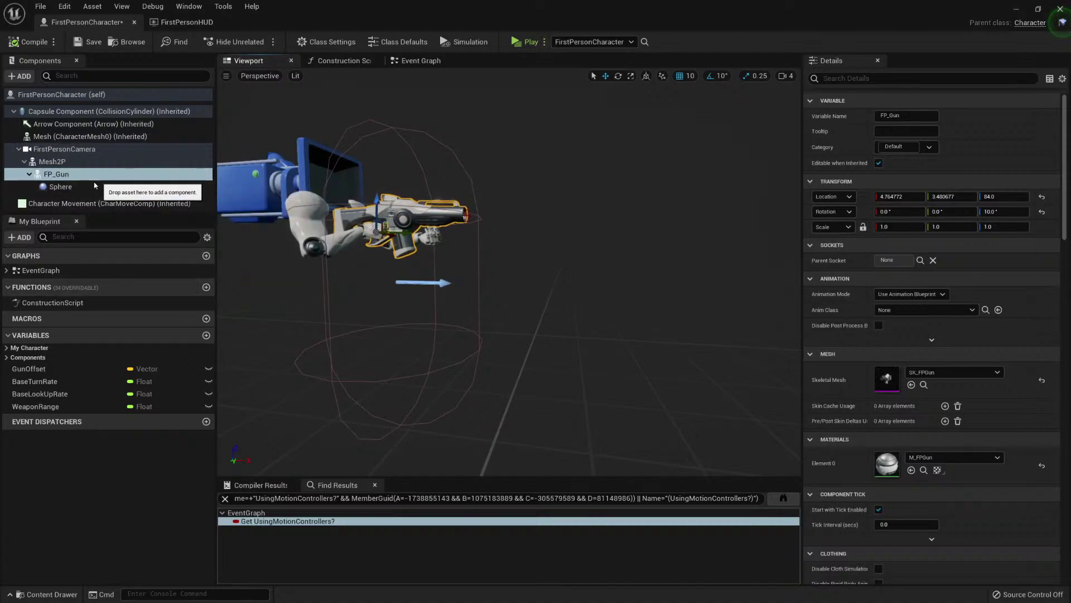
click(58, 187)
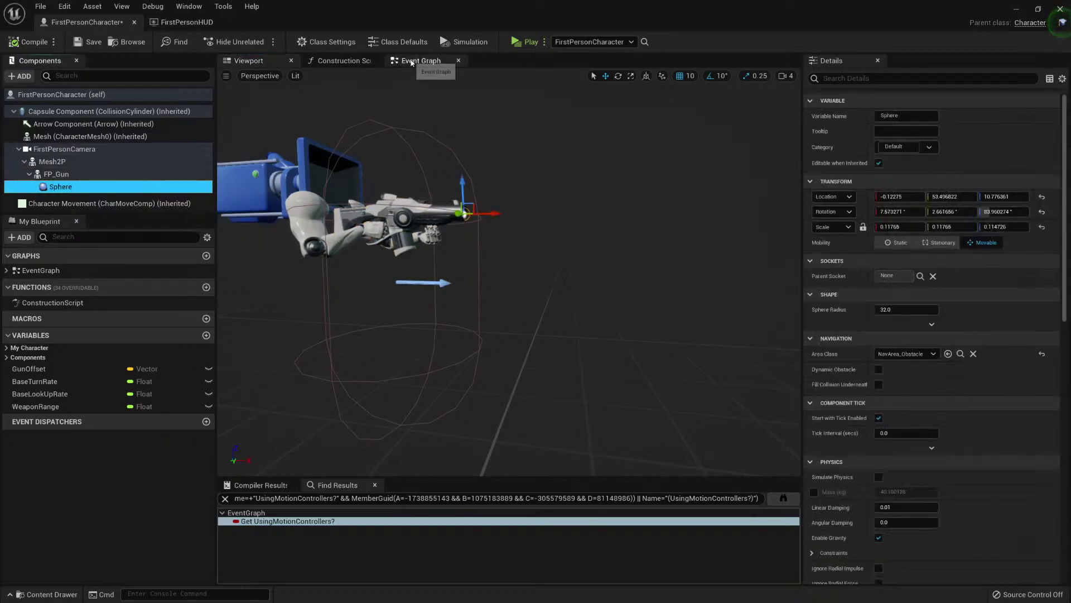
click(422, 61)
Step: Select the FP_Gun component and open its SK_FPGun skeletal mesh for editing
click(55, 175)
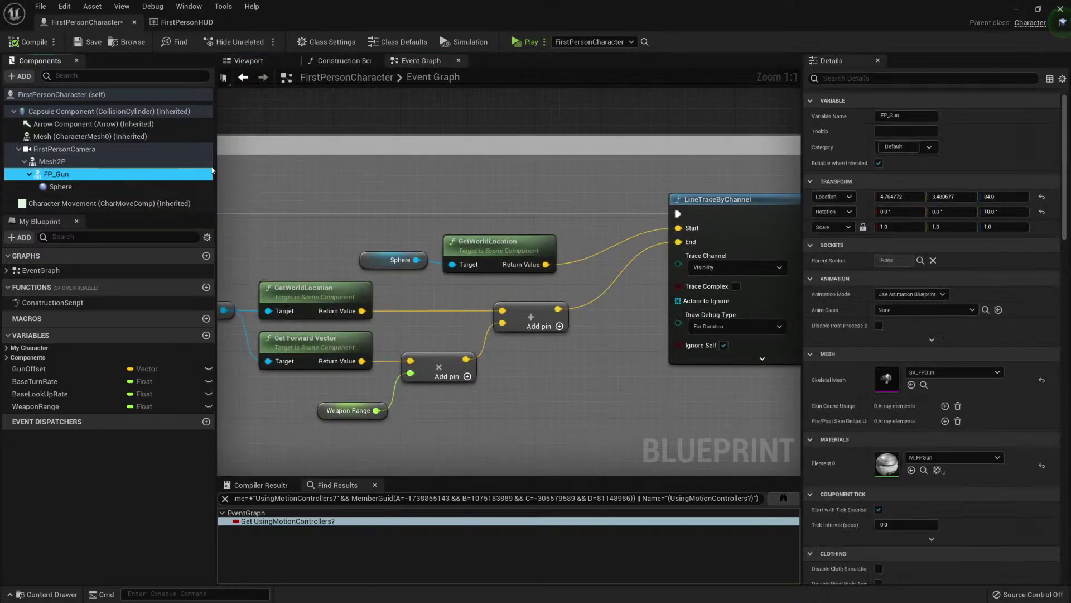
click(248, 61)
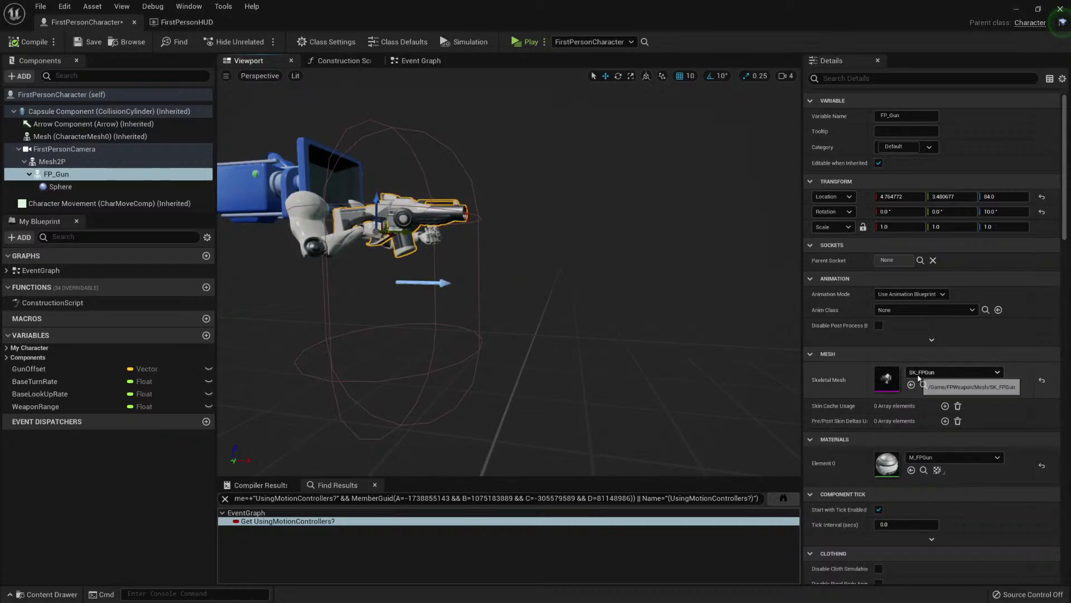
double_click(888, 379)
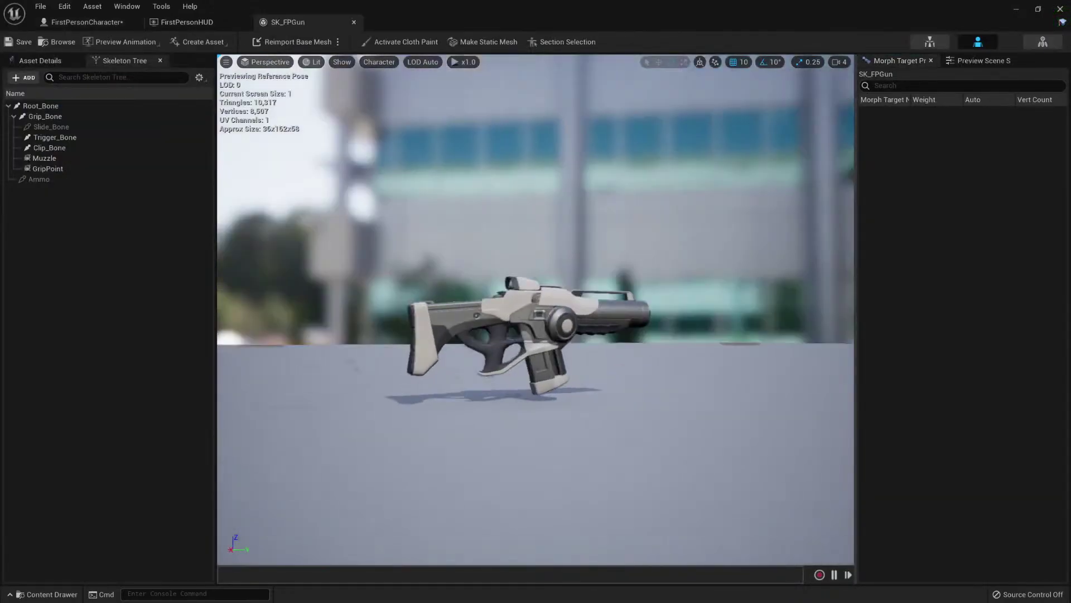
Step: Set the mesh preview's bone drawing to All Hierarchy
click(342, 62)
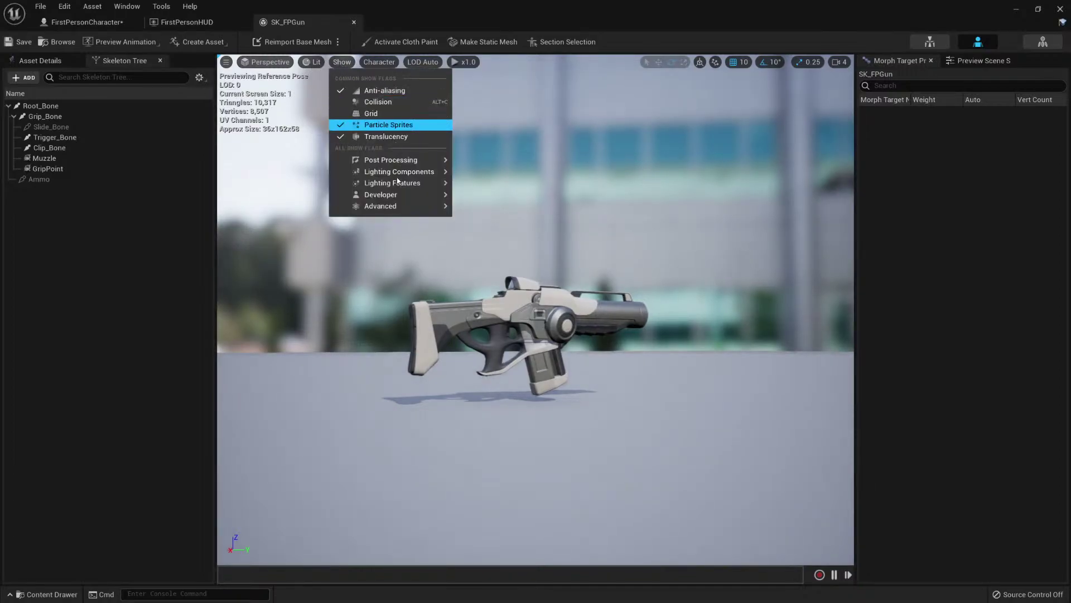
click(378, 62)
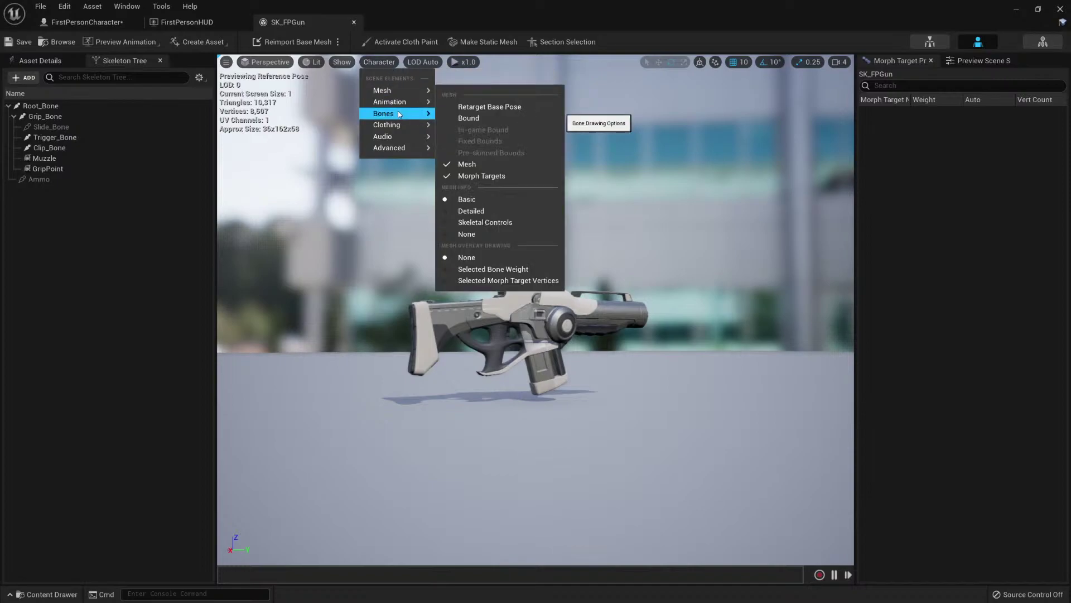
mouse_move(397, 113)
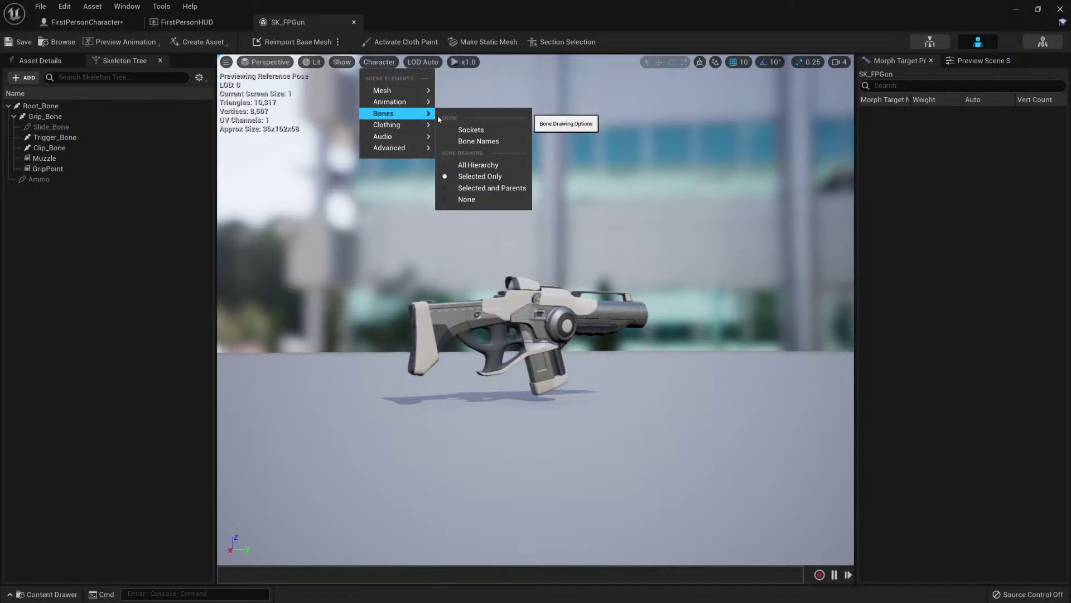
click(477, 165)
Step: Try moving Slide_Bone along the gun's length to test how it affects the mesh, and undo the move
alt+drag(500, 334, 400, 351)
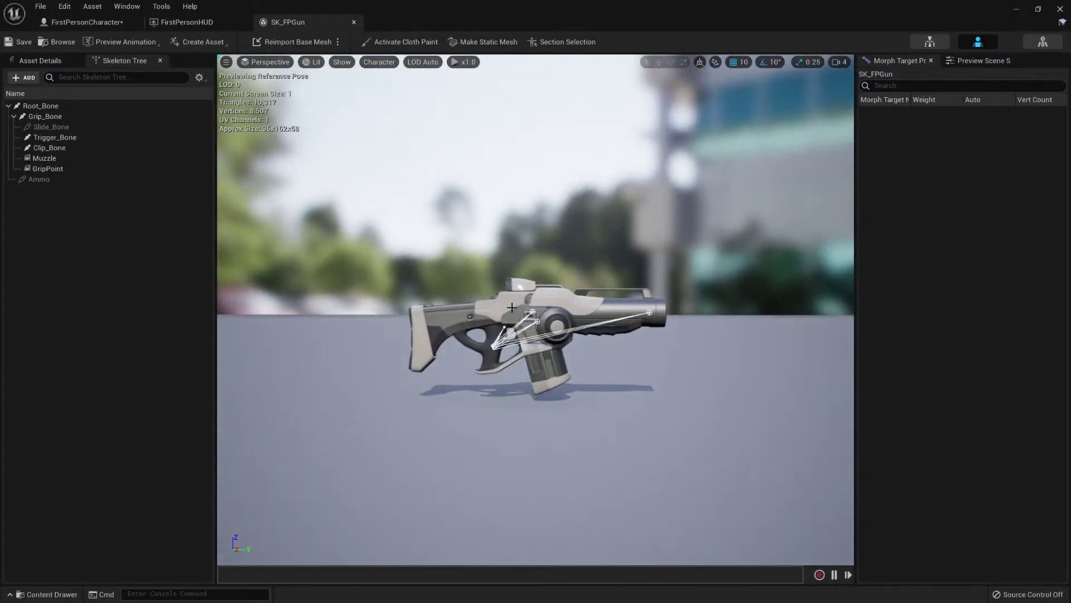
click(531, 311)
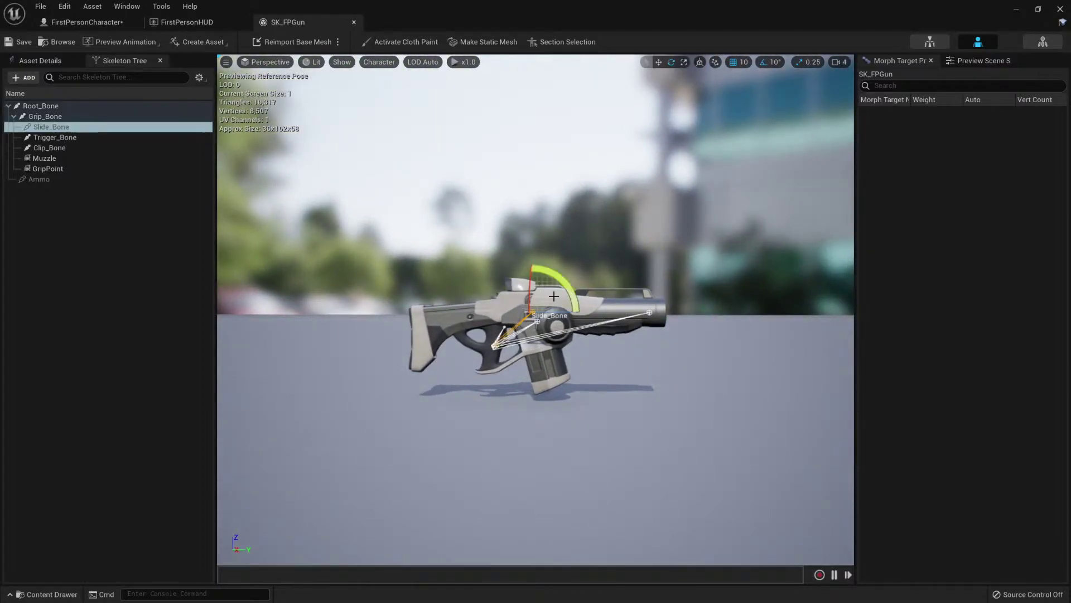
key(w)
scroll(580, 317, up, 5)
scroll(581, 318, down, 3)
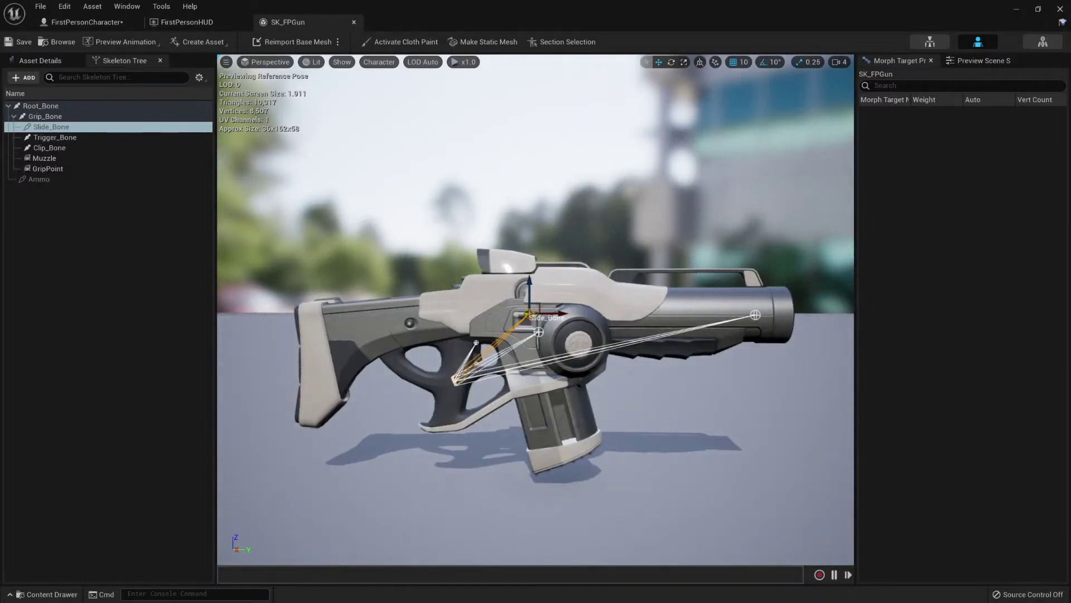
alt+drag(572, 317, 357, 363)
alt+drag(669, 318, 665, 309)
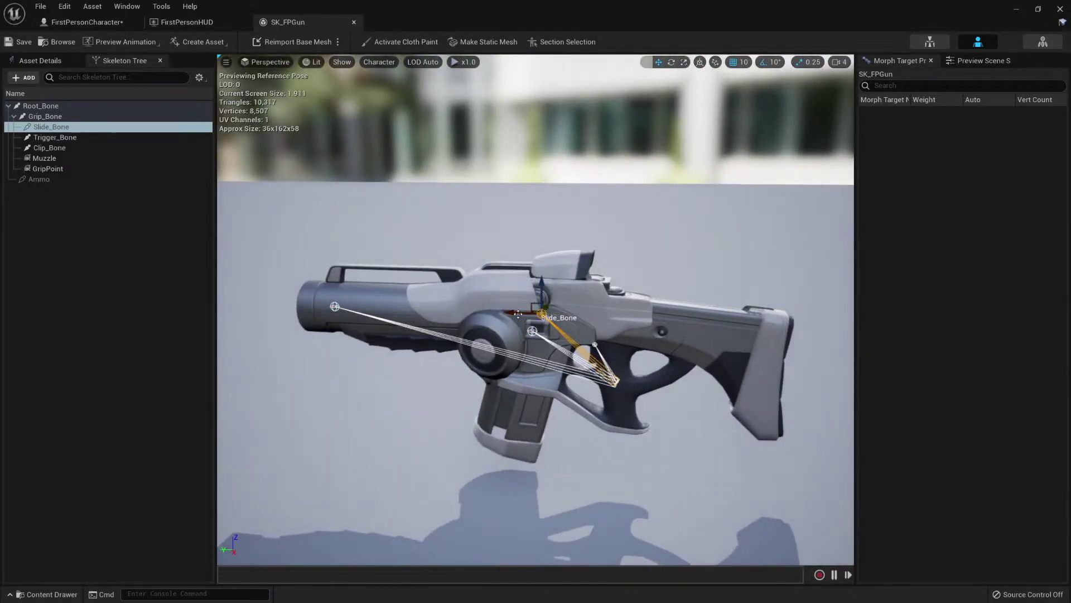
drag(518, 314, 659, 324)
key(ctrl+z)
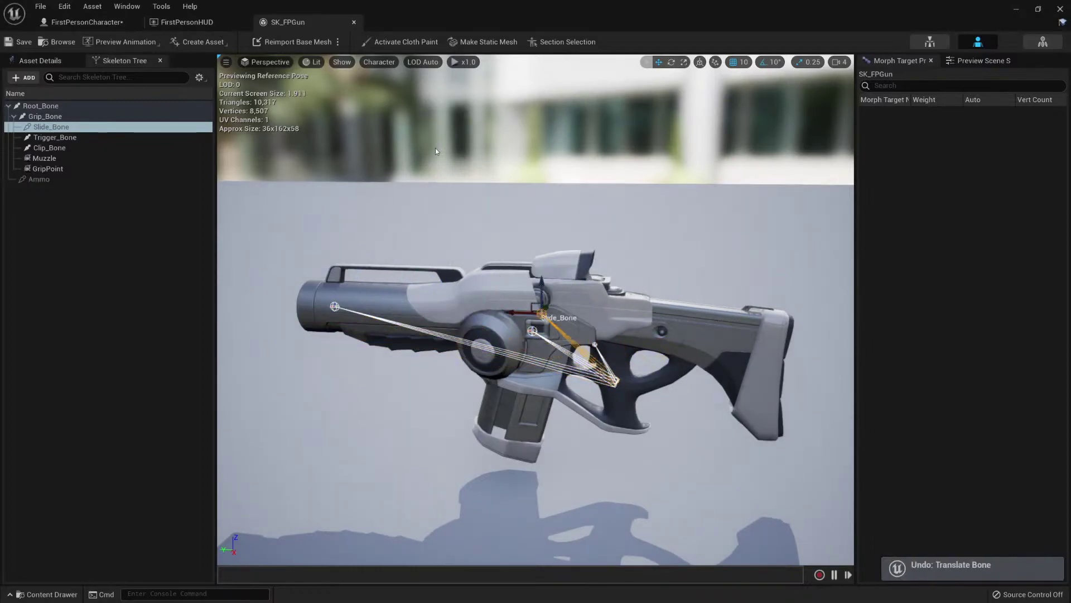
Step: Examine the existing Muzzle socket at the end of the gun's barrel from several angles
alt+drag(363, 225, 580, 234)
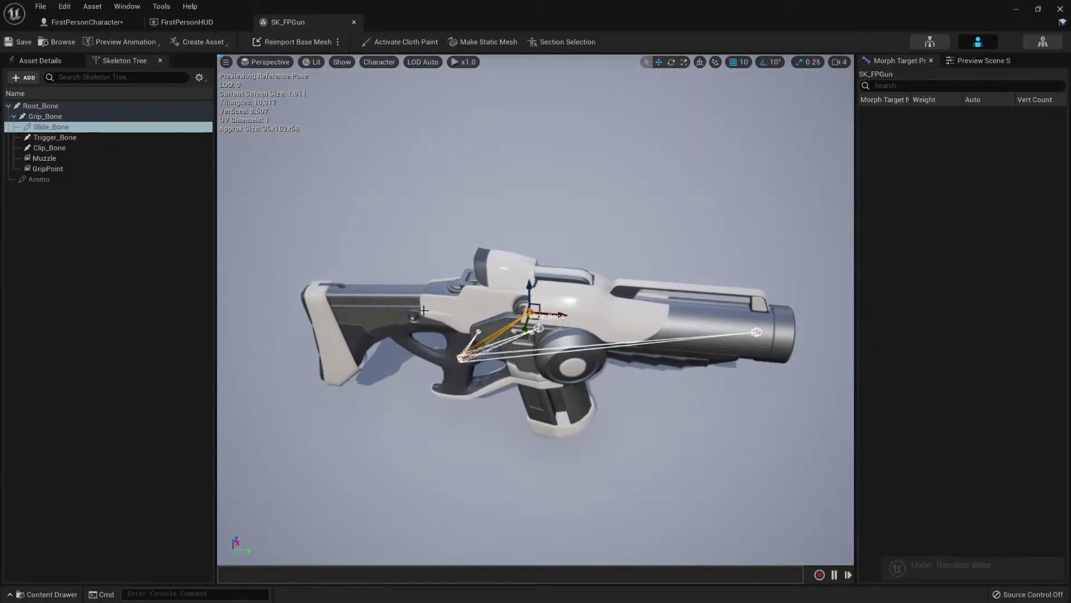
click(760, 332)
right_drag(536, 334, 564, 287)
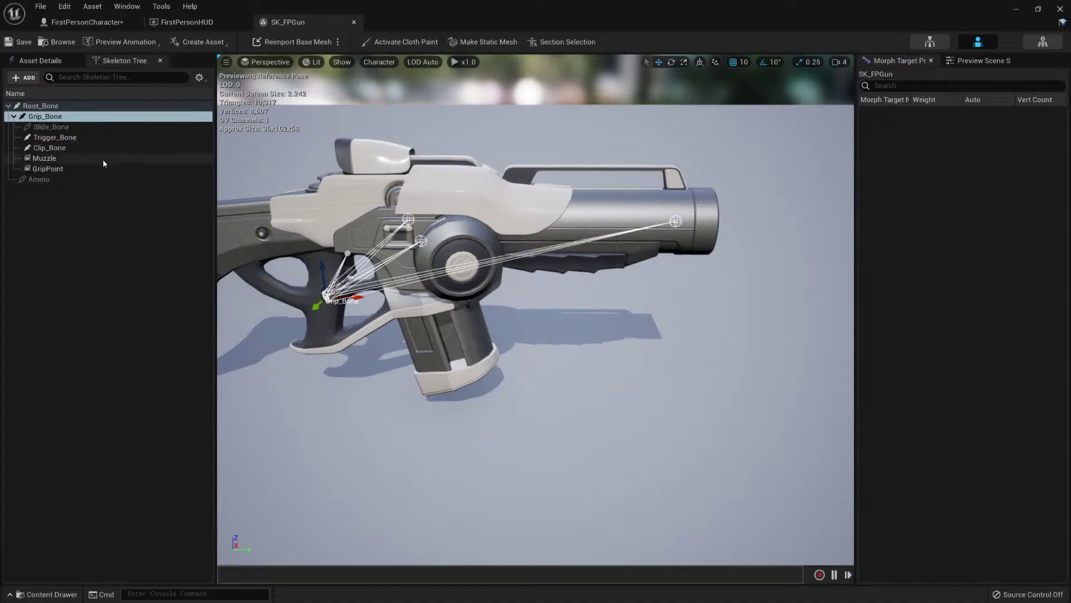
click(76, 160)
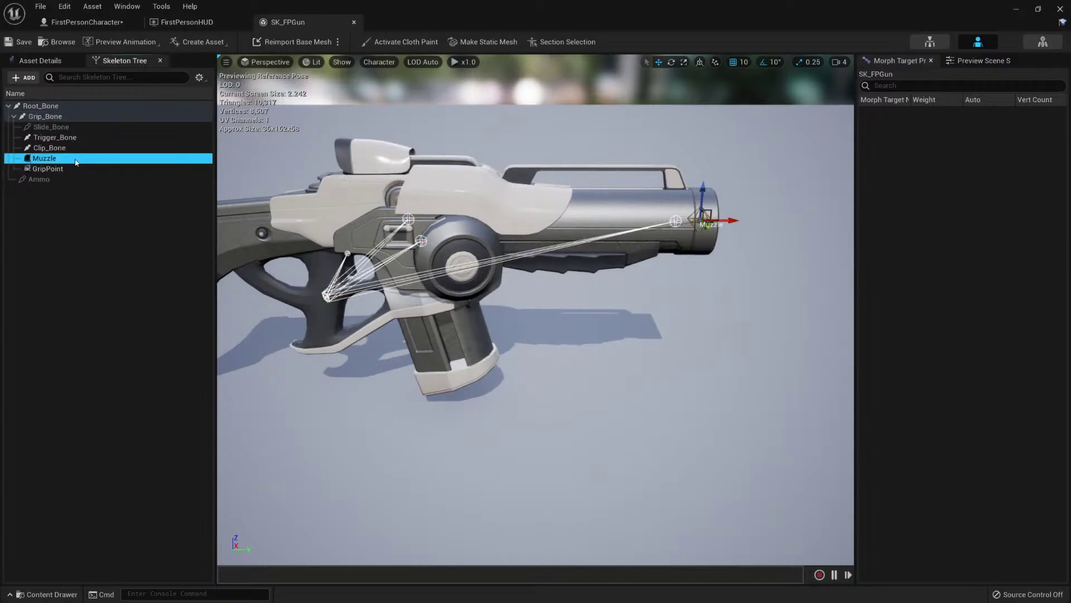
drag(632, 276, 632, 235)
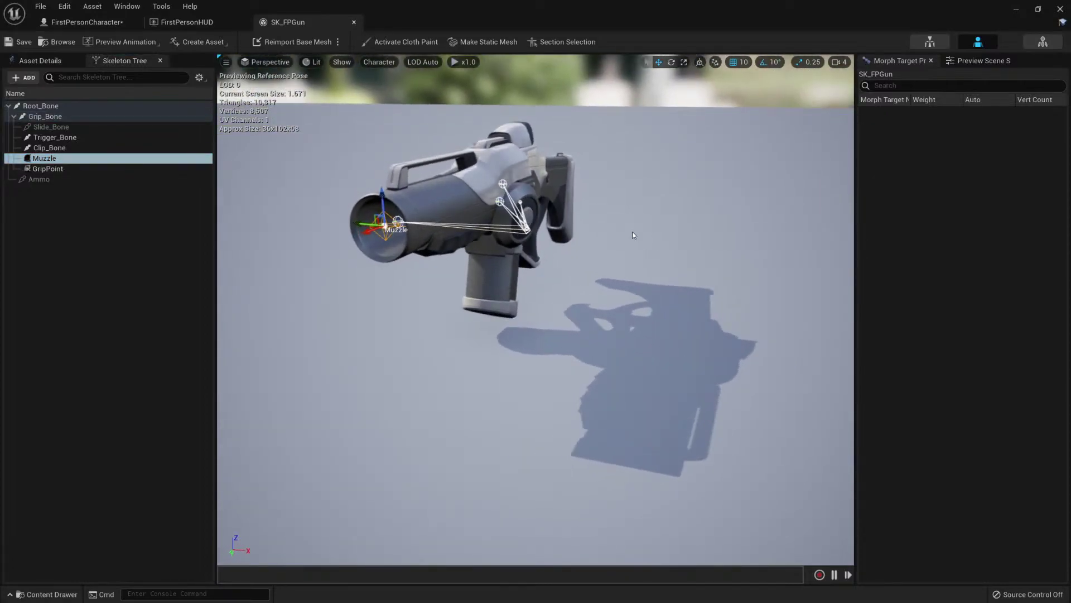
drag(380, 245, 393, 250)
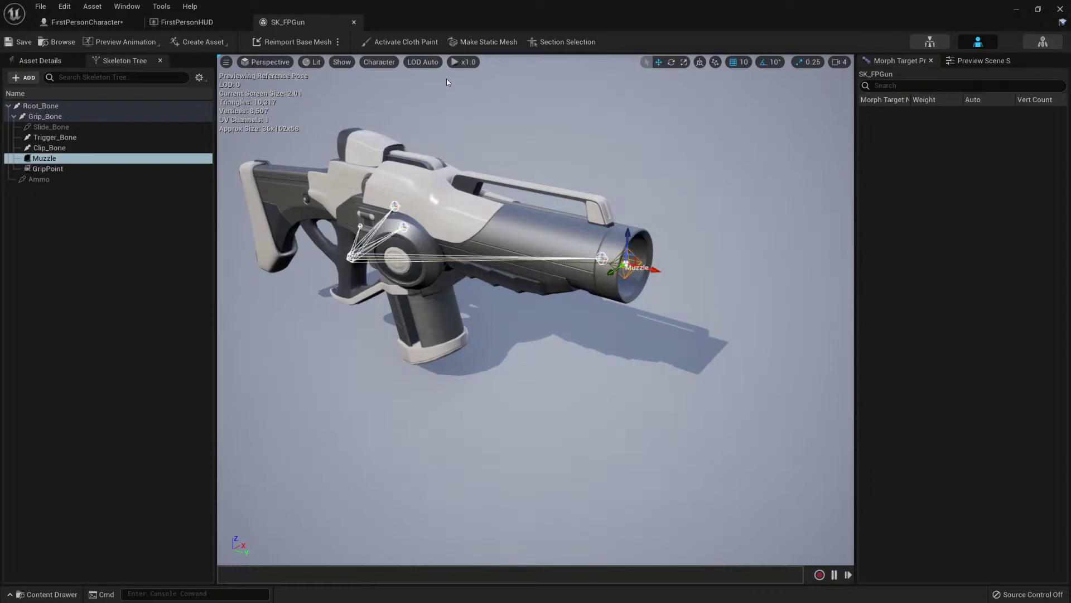
Step: Examine the physics body in the gun's SK_FPGun_Physics asset, and return to the skeletal mesh
click(1043, 42)
alt+drag(535, 329, 246, 318)
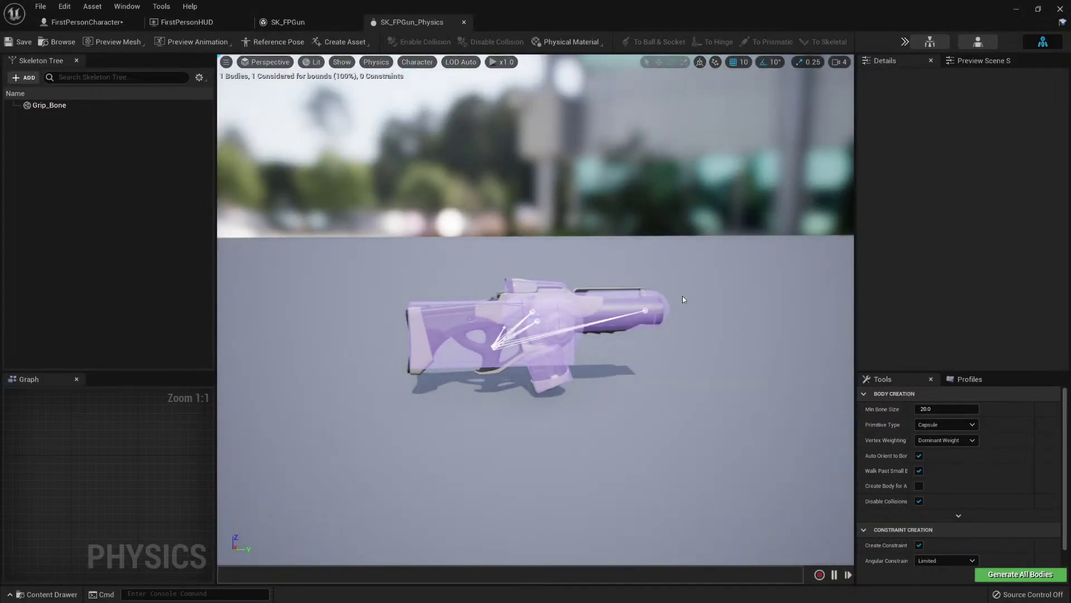
drag(683, 300, 664, 325)
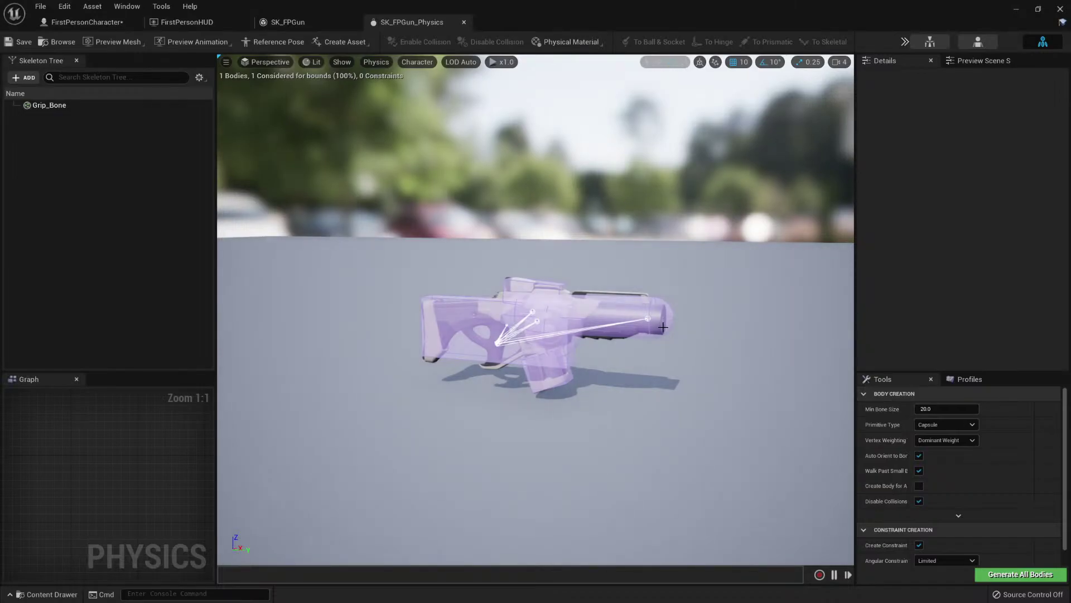
click(978, 43)
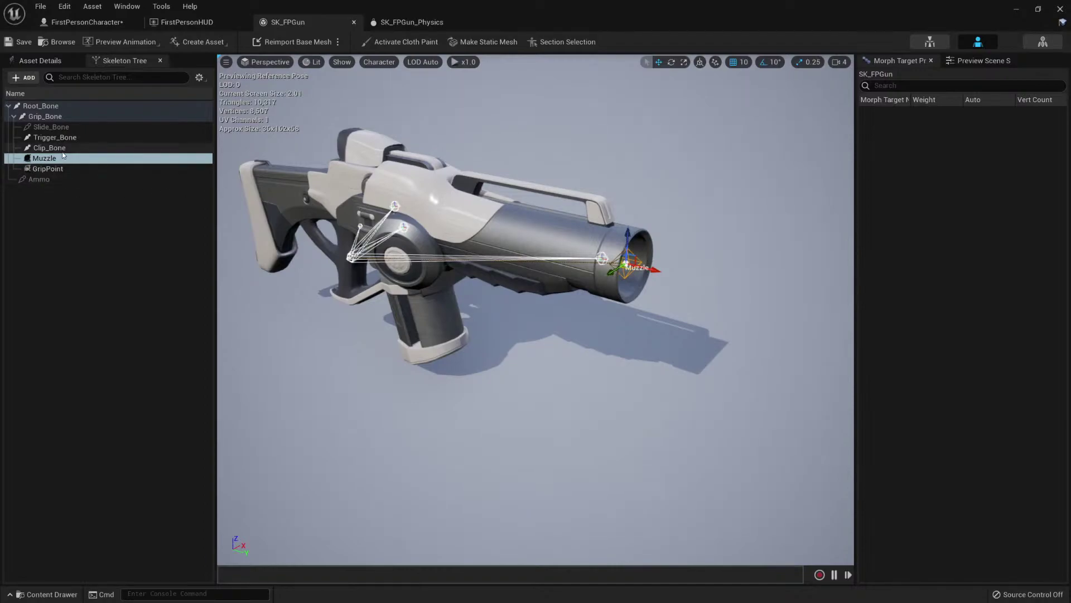
Step: Compare the positions of Root_Bone, Grip_Bone and the Ammo bone on the gun mesh
click(46, 115)
click(47, 106)
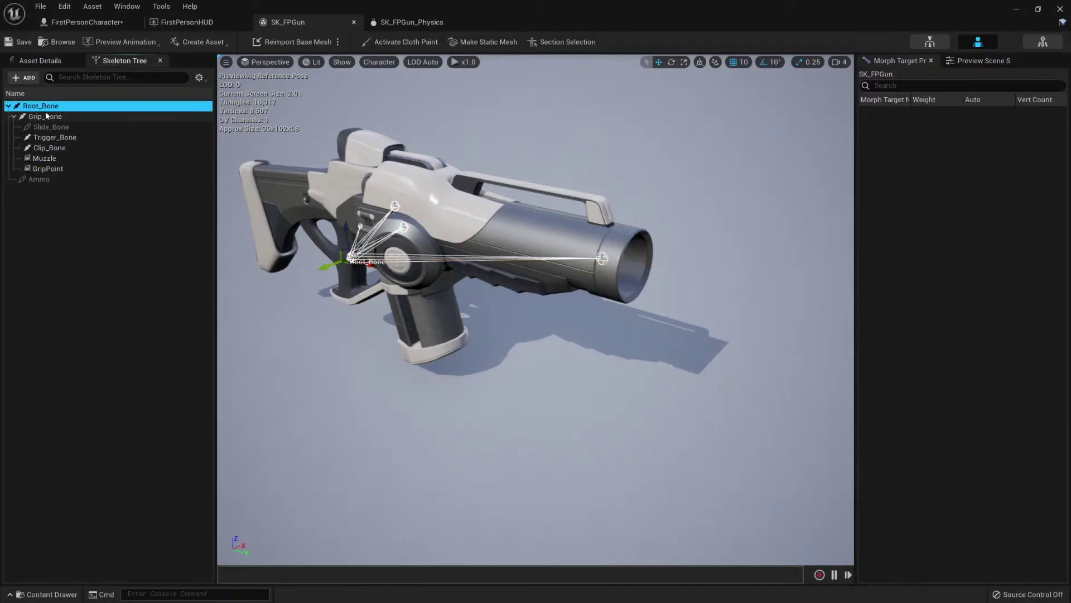
click(45, 115)
click(47, 107)
click(46, 116)
click(51, 109)
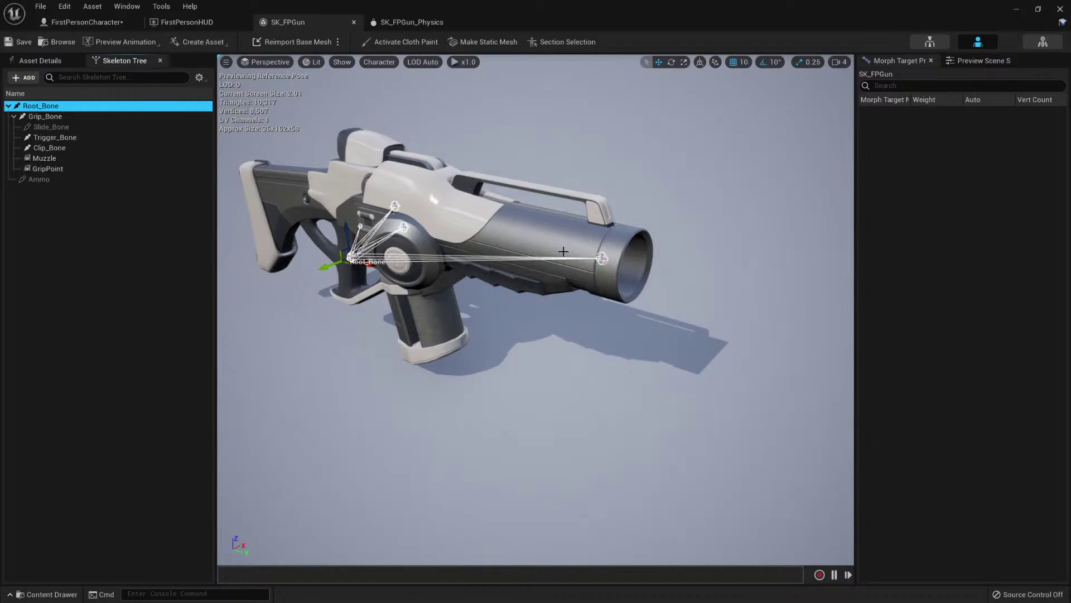
click(607, 256)
click(603, 257)
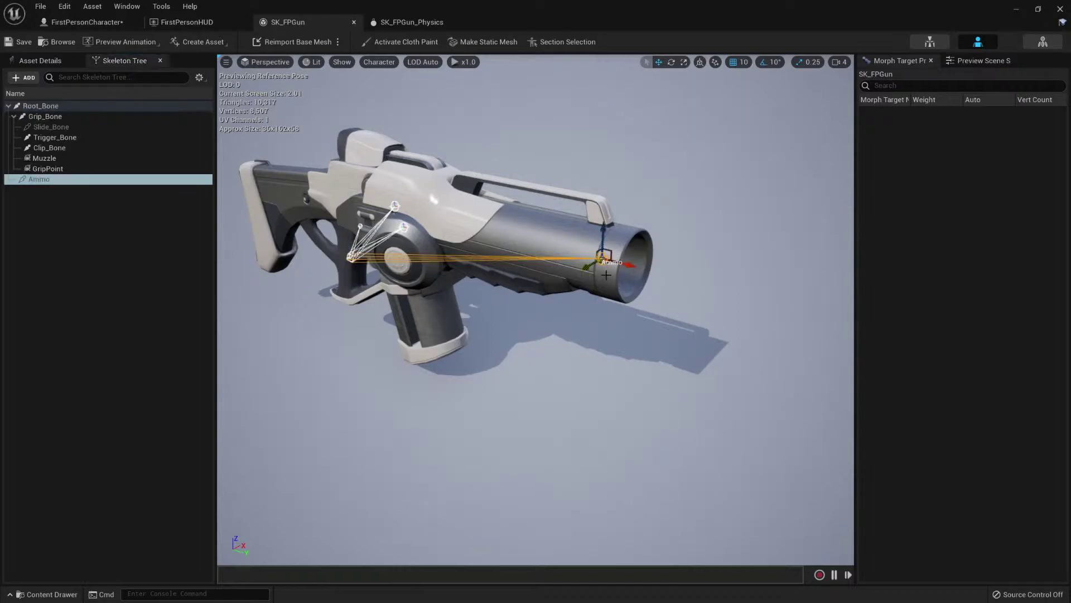
alt+drag(619, 276, 703, 231)
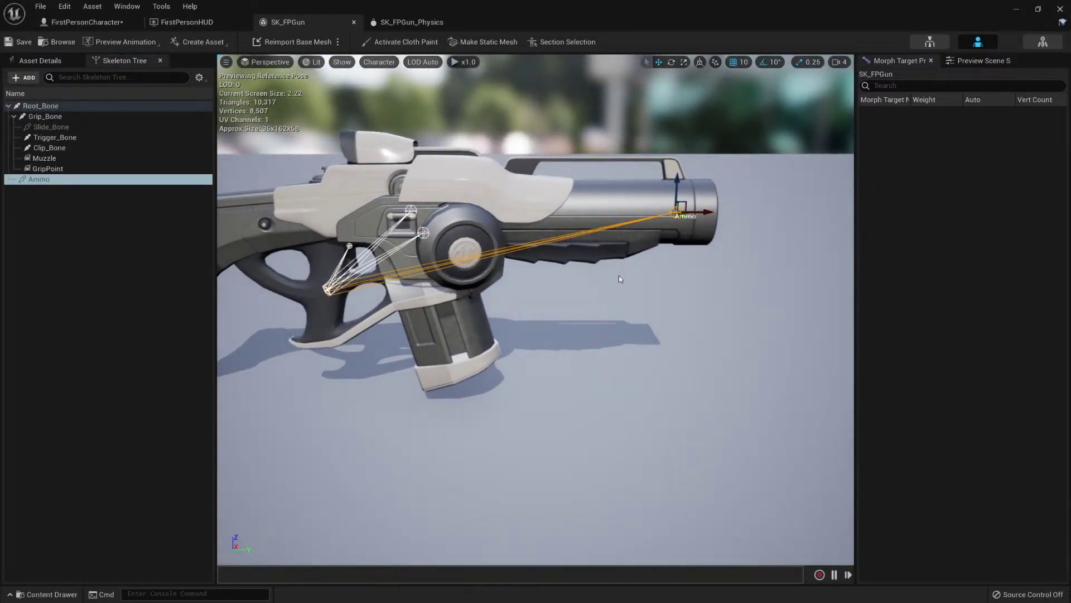
click(70, 116)
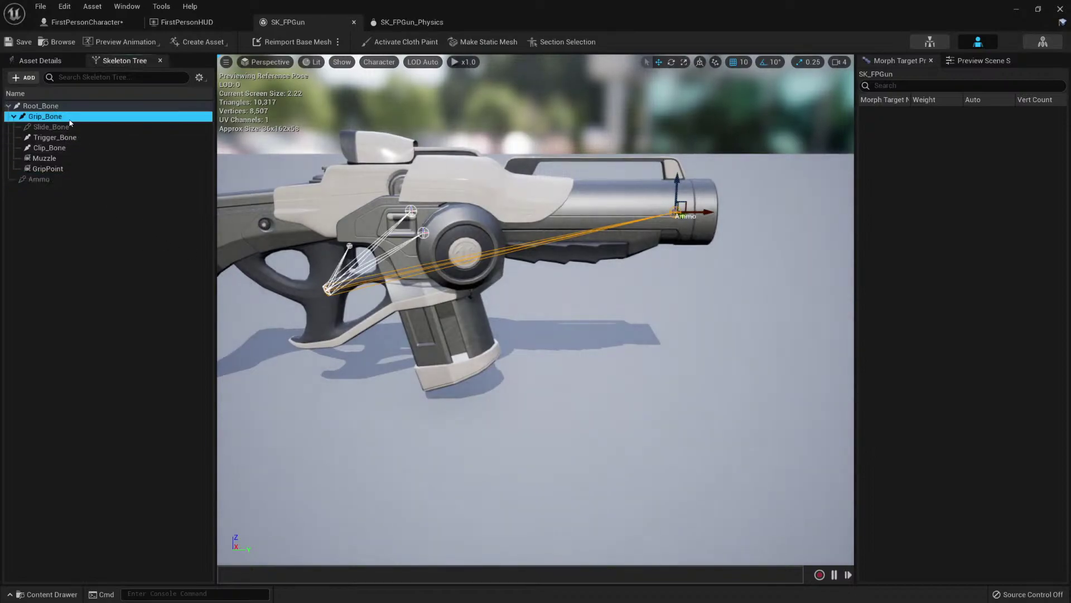
click(71, 106)
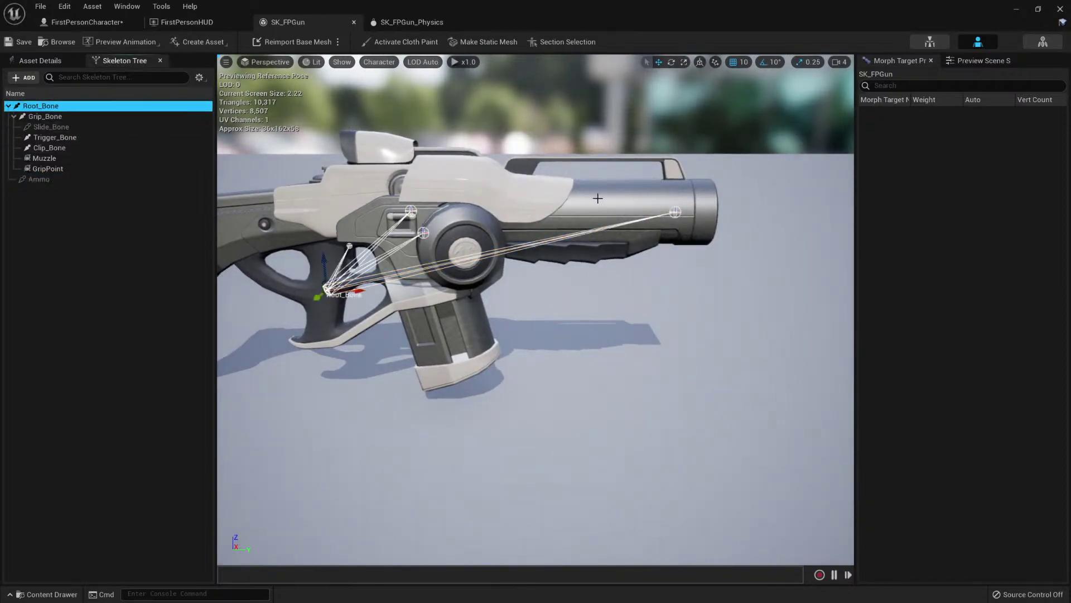
click(446, 174)
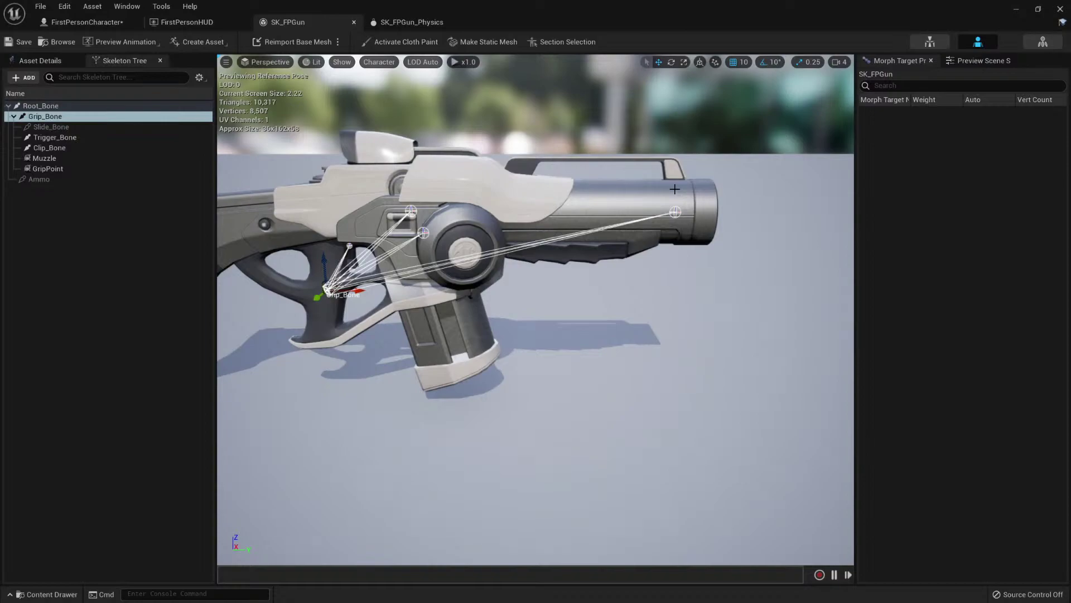
Step: Add a new socket to Root_Bone in the gun's skeleton
click(40, 106)
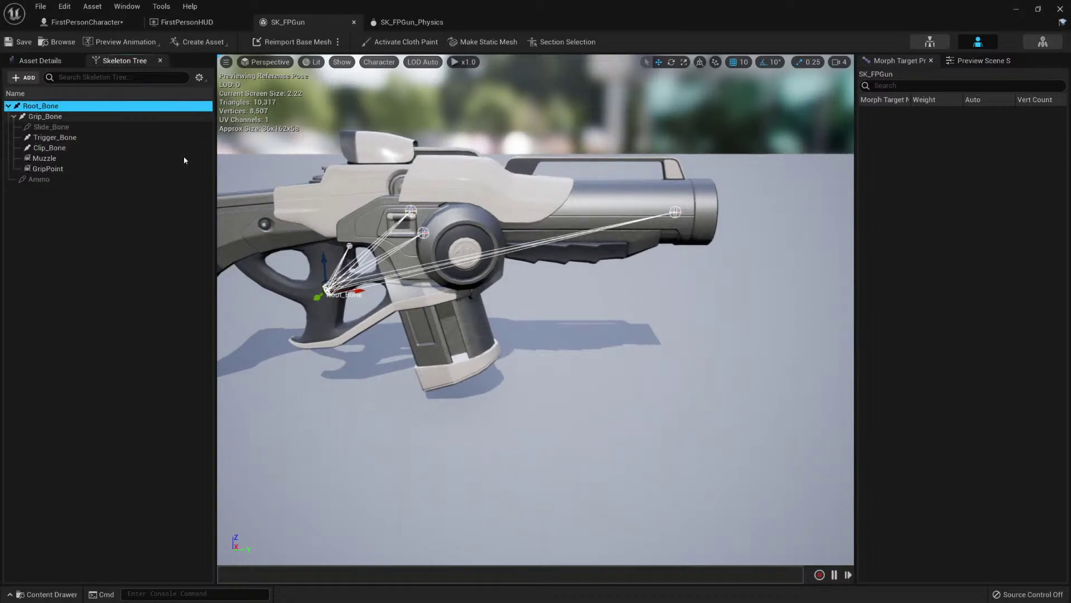
right_click(57, 110)
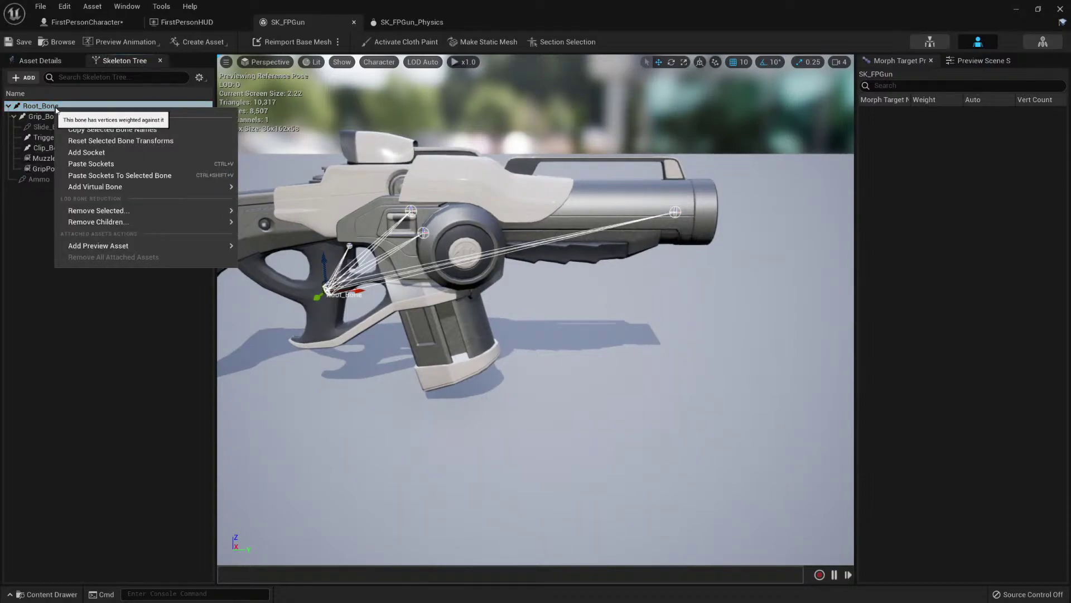
click(119, 152)
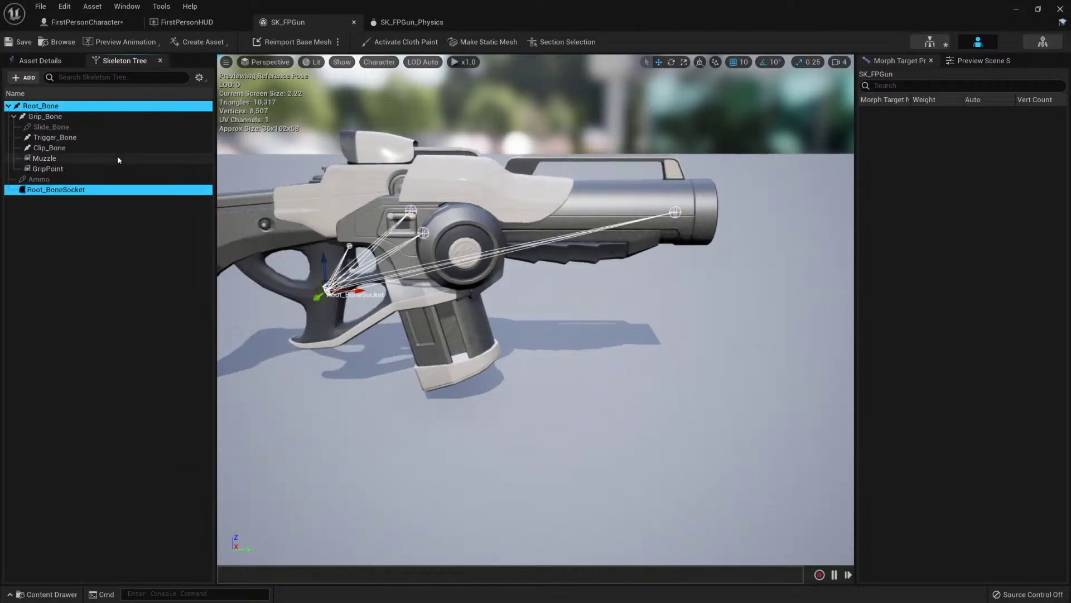
Step: Move the new Root_Bone socket forward and up to just in front of the gun's barrel opening, centred on the barrel
click(81, 189)
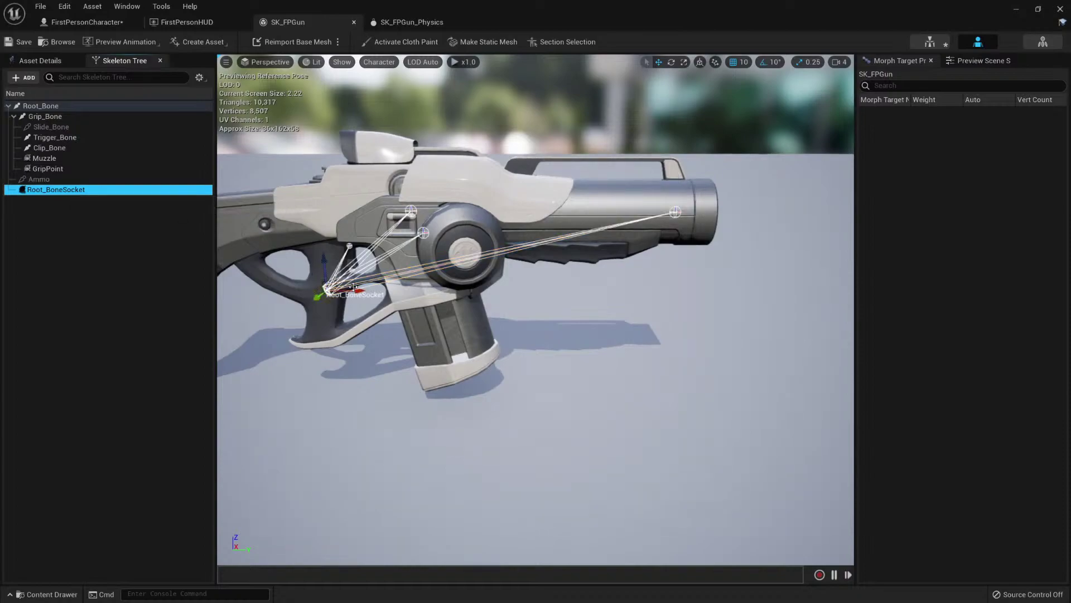
drag(354, 289, 710, 313)
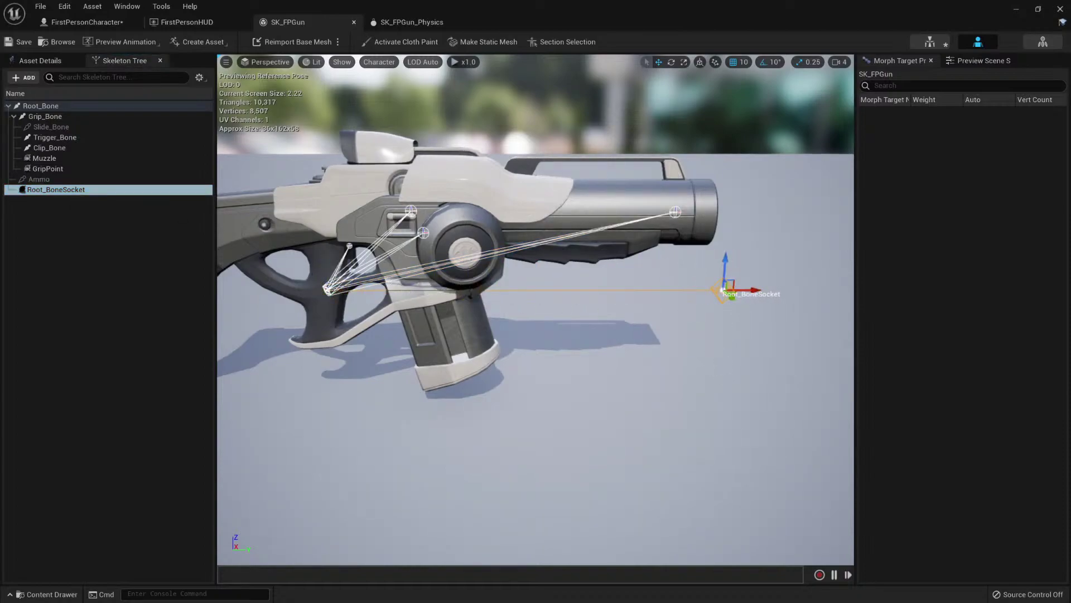
alt+drag(484, 188, 288, 163)
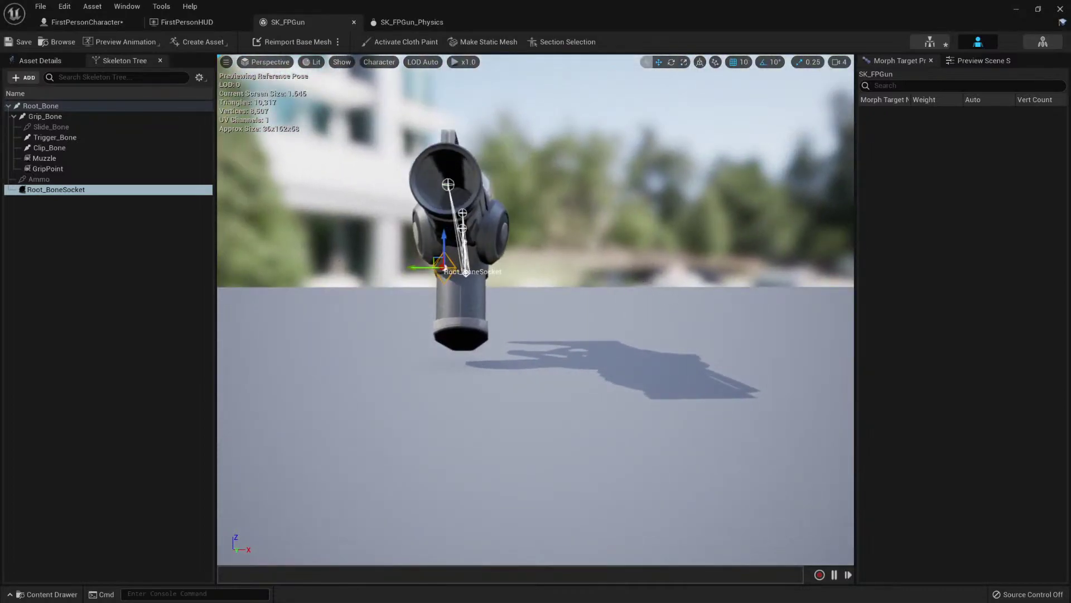
drag(443, 241, 634, 221)
middle_drag(634, 221, 725, 228)
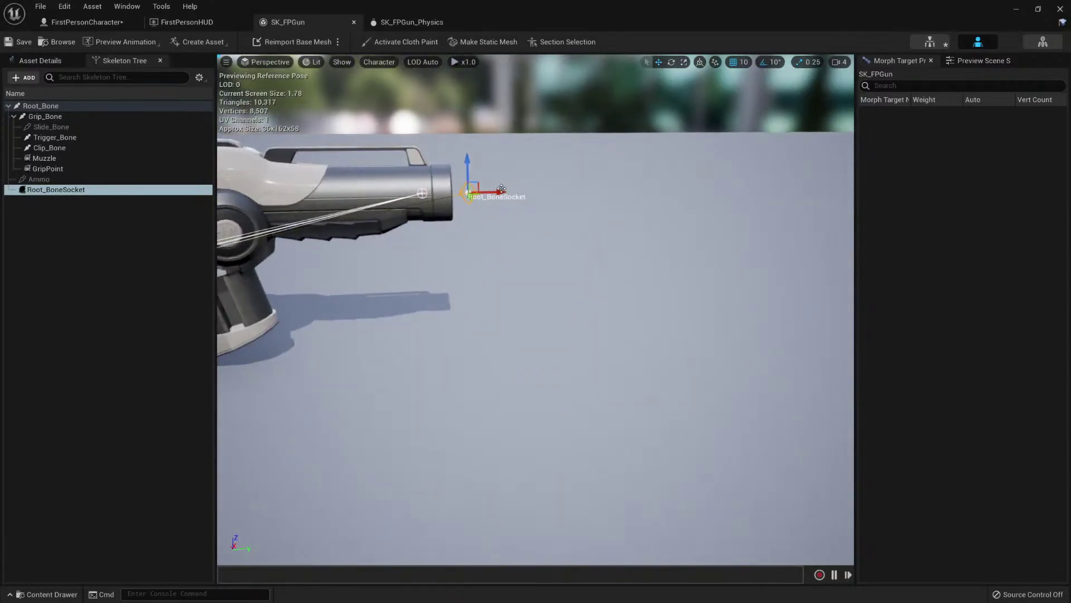
Step: Examine the socket's alignment with the barrel opening from the side, below and above
scroll(536, 310, up, 5)
alt+drag(536, 310, 444, 221)
scroll(536, 310, down, 4)
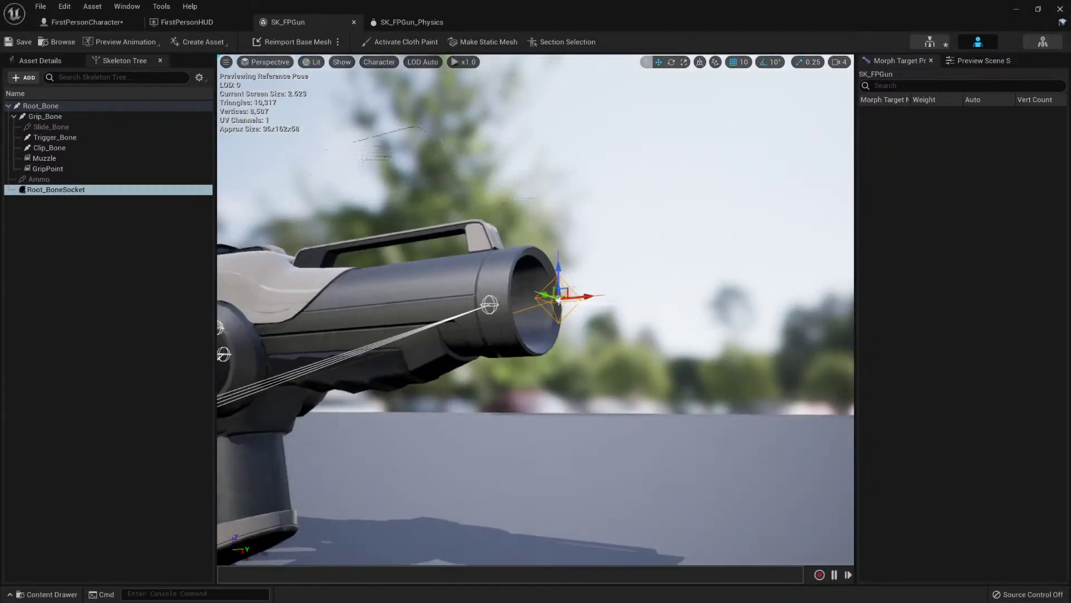
scroll(535, 310, down, 1)
right_drag(535, 310, 831, 377)
middle_drag(536, 309, 279, 310)
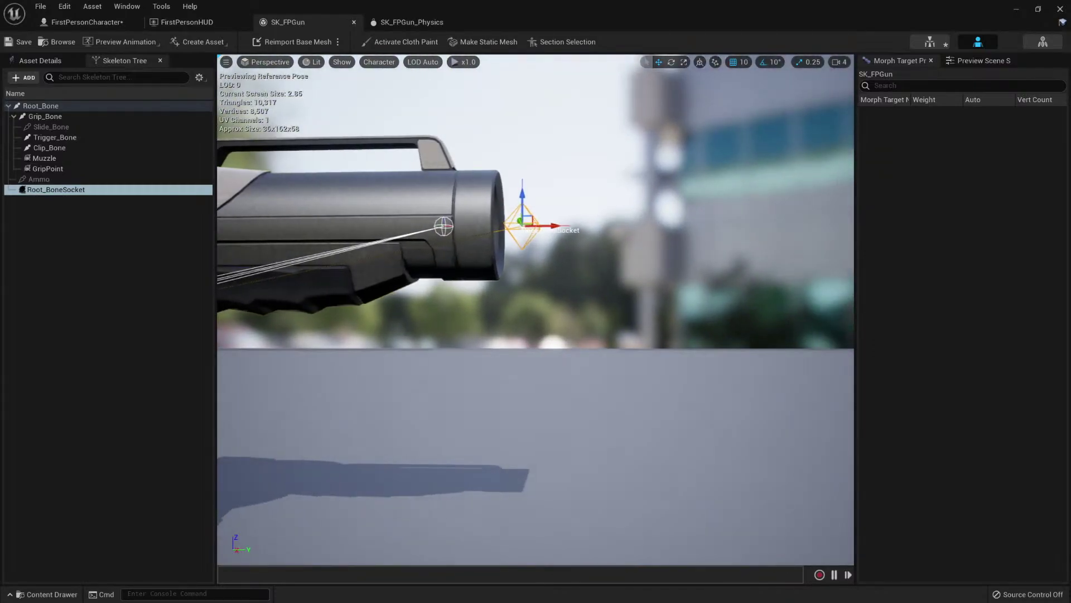
right_drag(334, 272, 358, 400)
key(e)
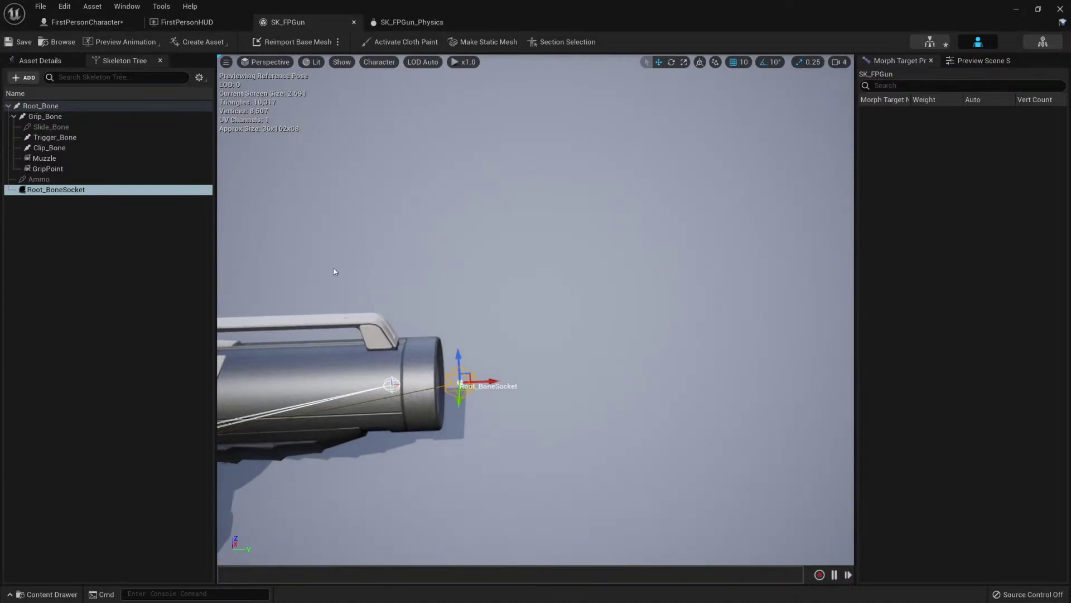
Step: Rename the new socket in front of the barrel as Shooting_Location
double_click(56, 190)
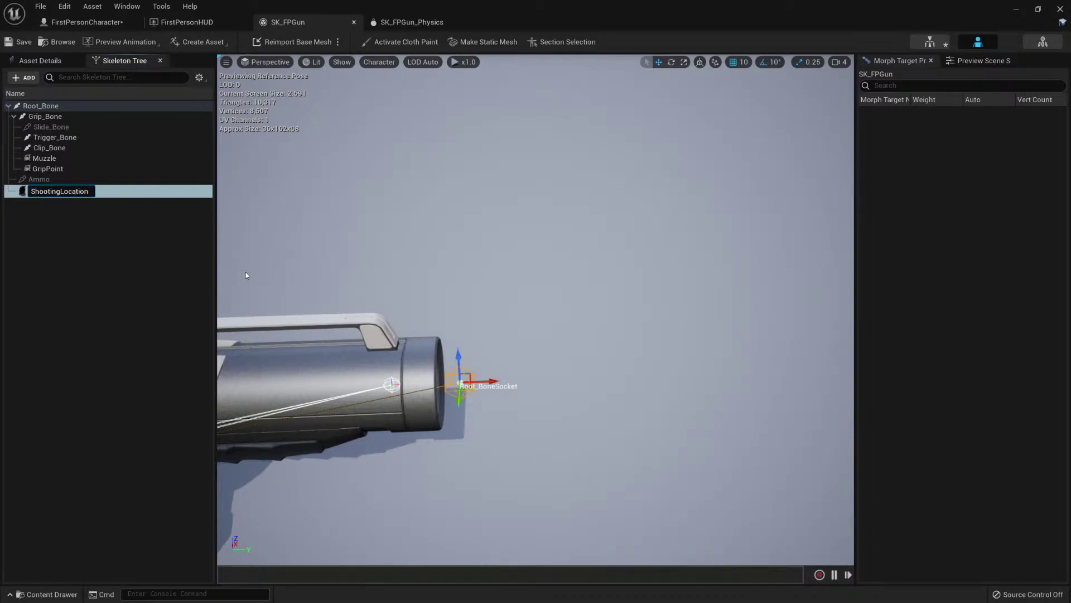
key(Return)
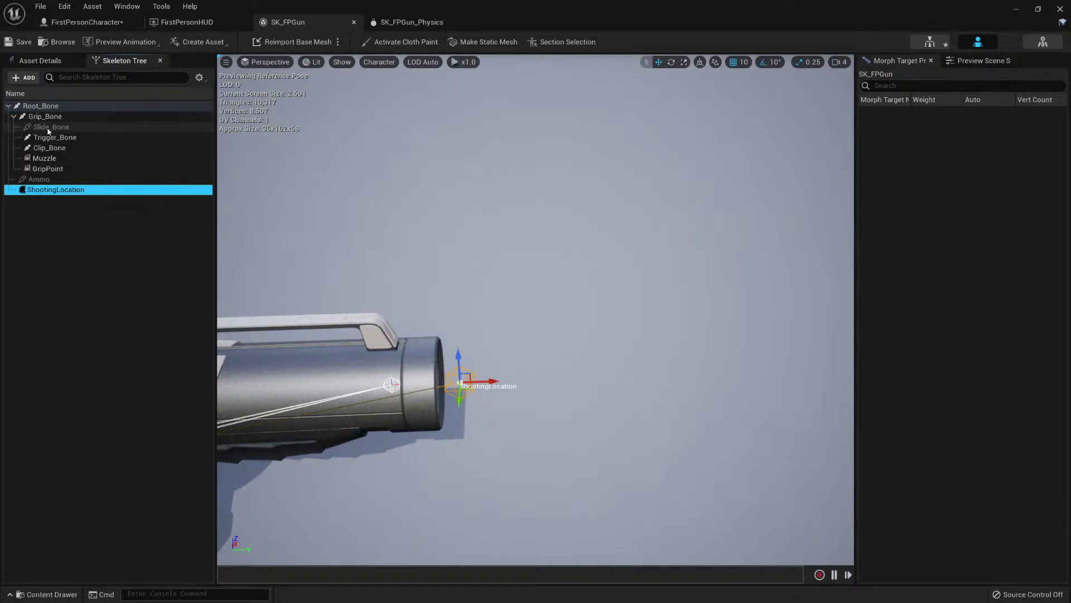
click(56, 198)
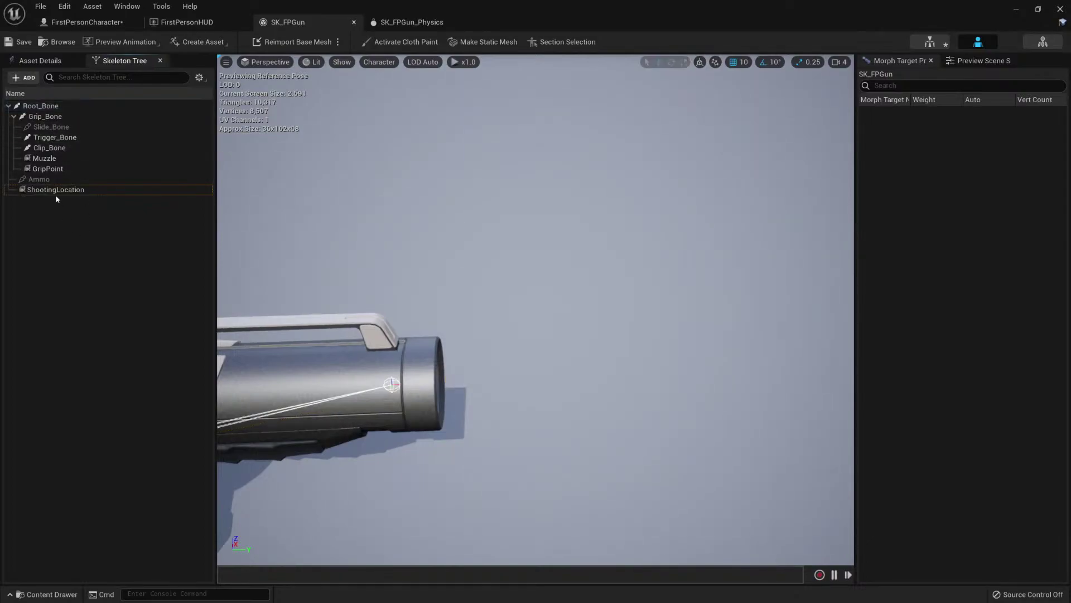
click(68, 191)
click(123, 195)
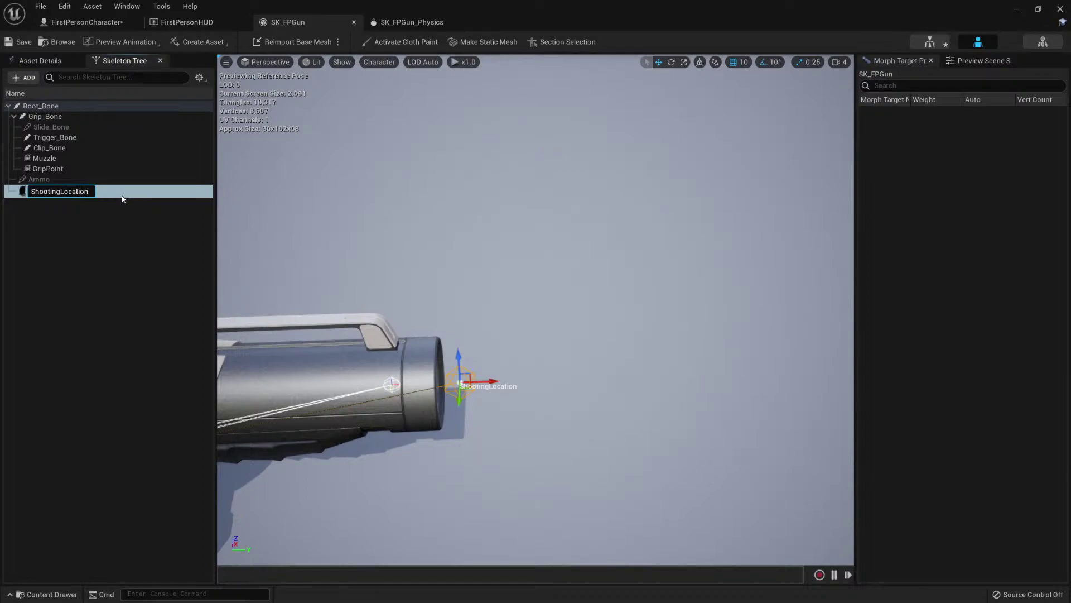
text(_)
key(Return)
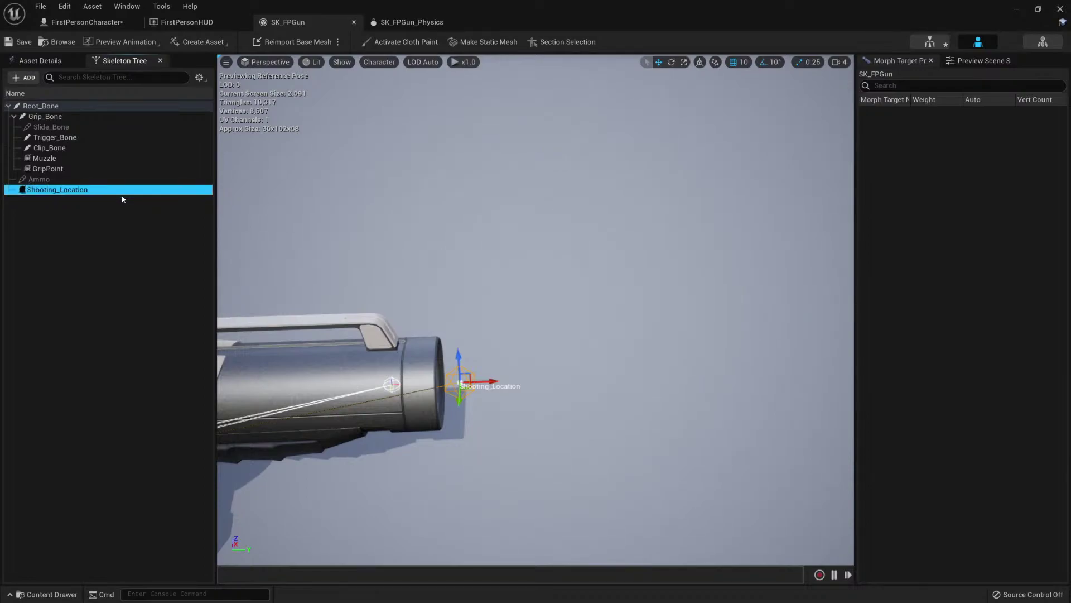
click(97, 228)
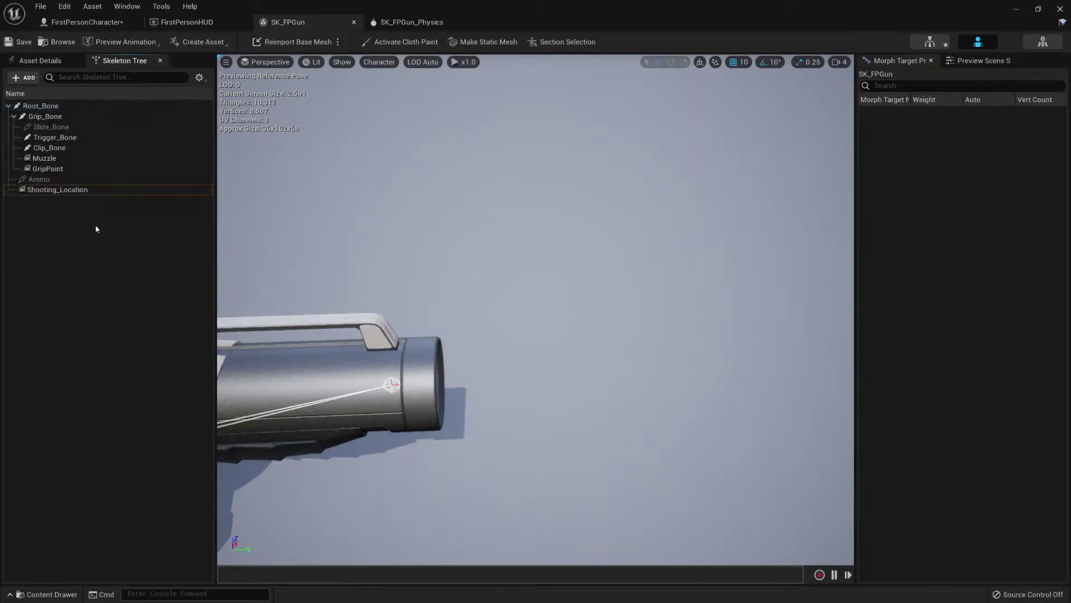
click(74, 194)
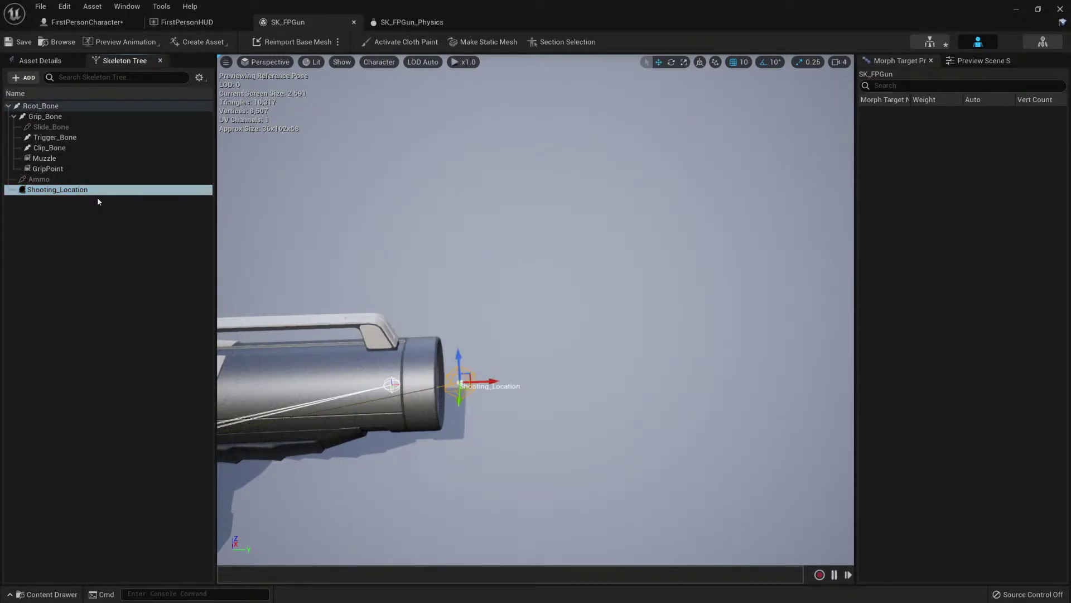
click(78, 168)
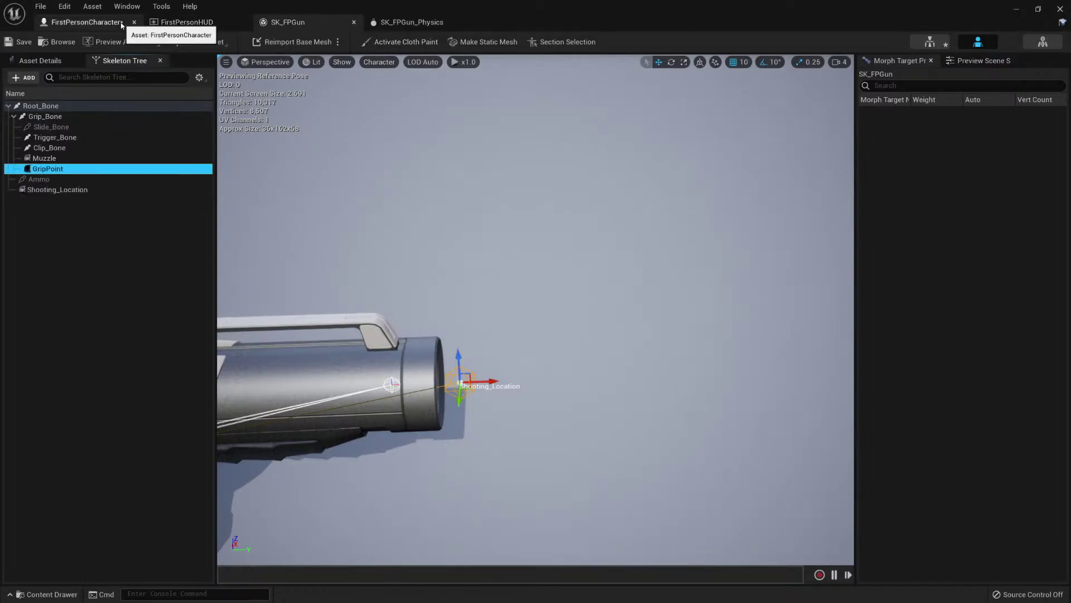
Step: Return to the FirstPersonCharacter blueprint's Event Graph and select the FP_Gun component near the line trace nodes
click(86, 21)
click(347, 60)
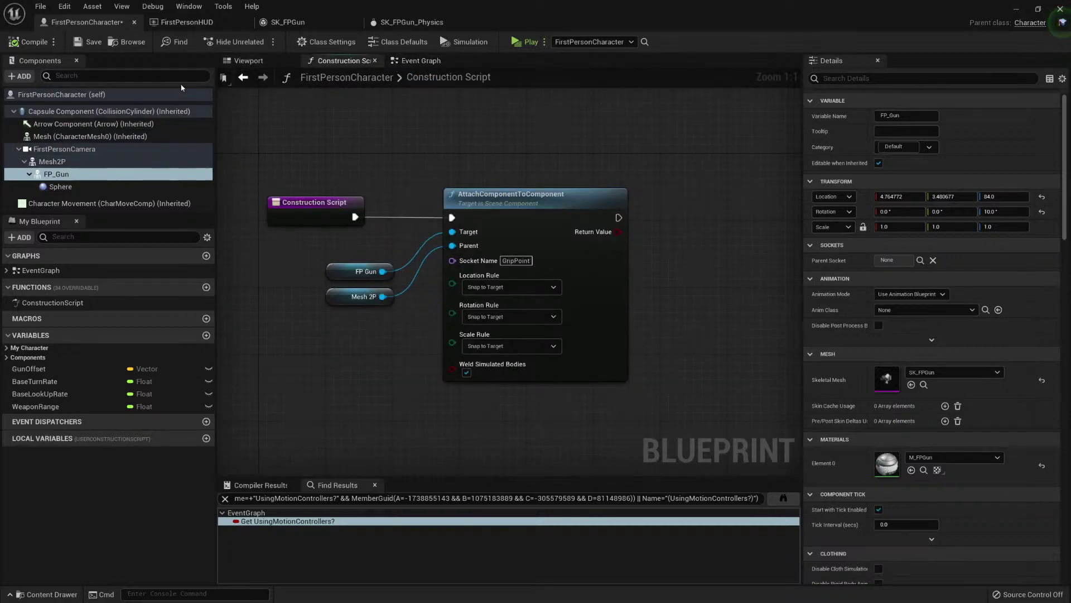
click(422, 62)
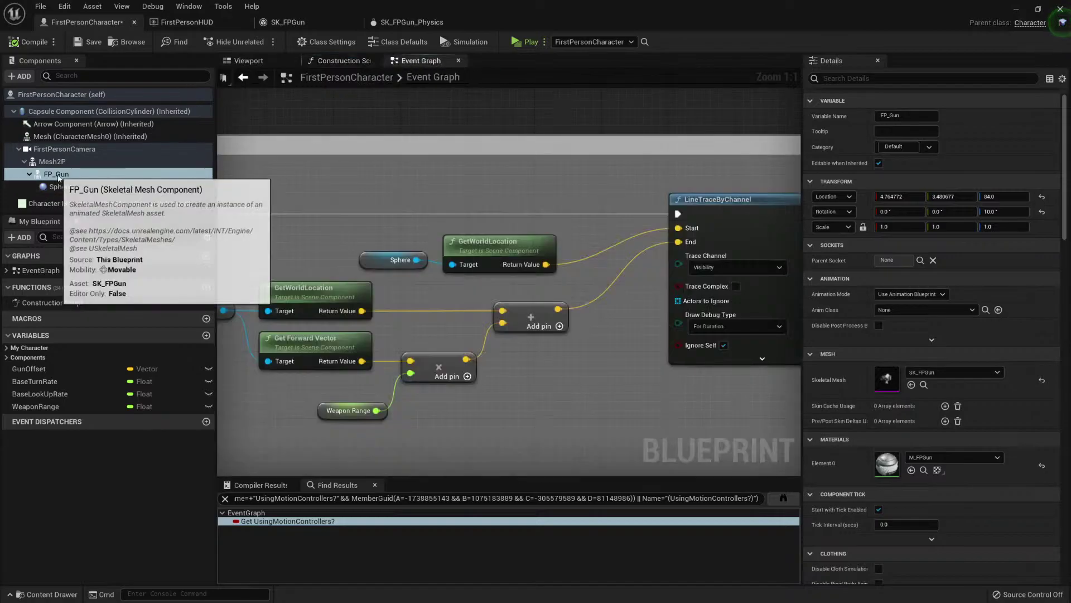
click(64, 150)
click(70, 162)
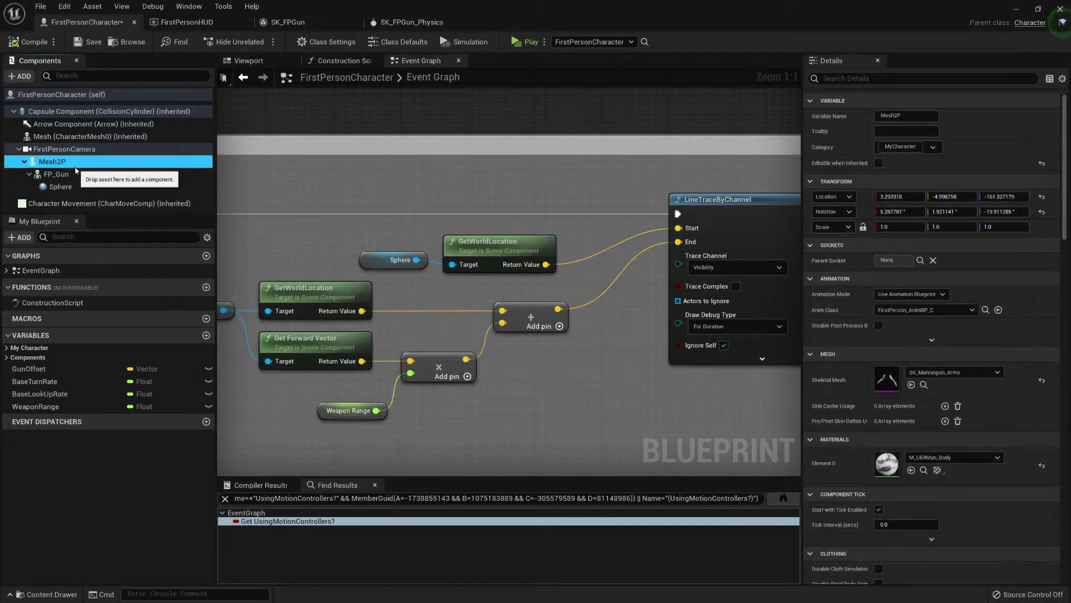
click(77, 174)
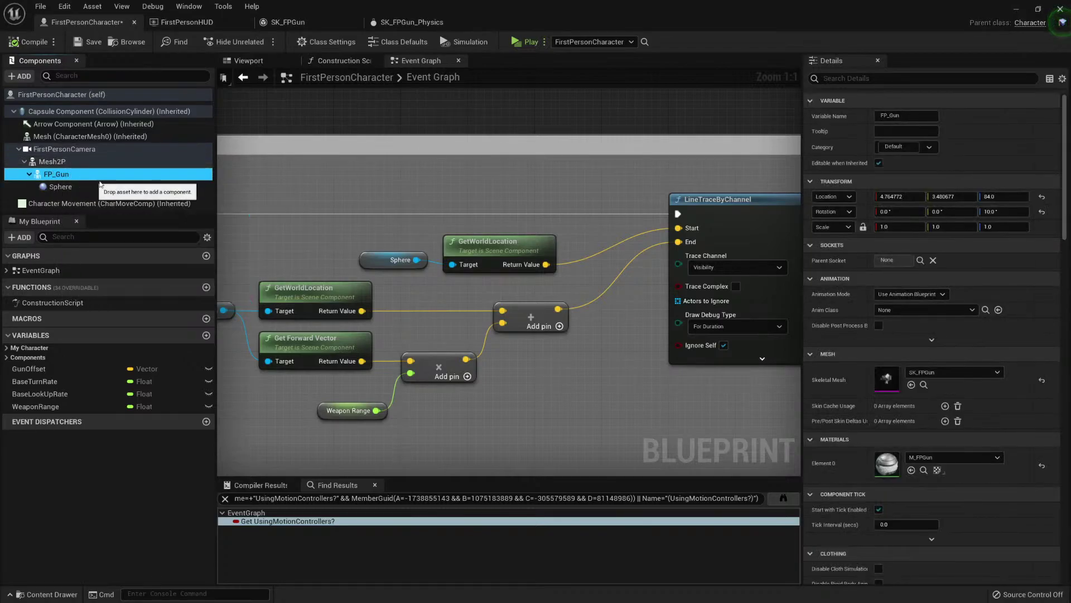
scroll(302, 246, down, 1)
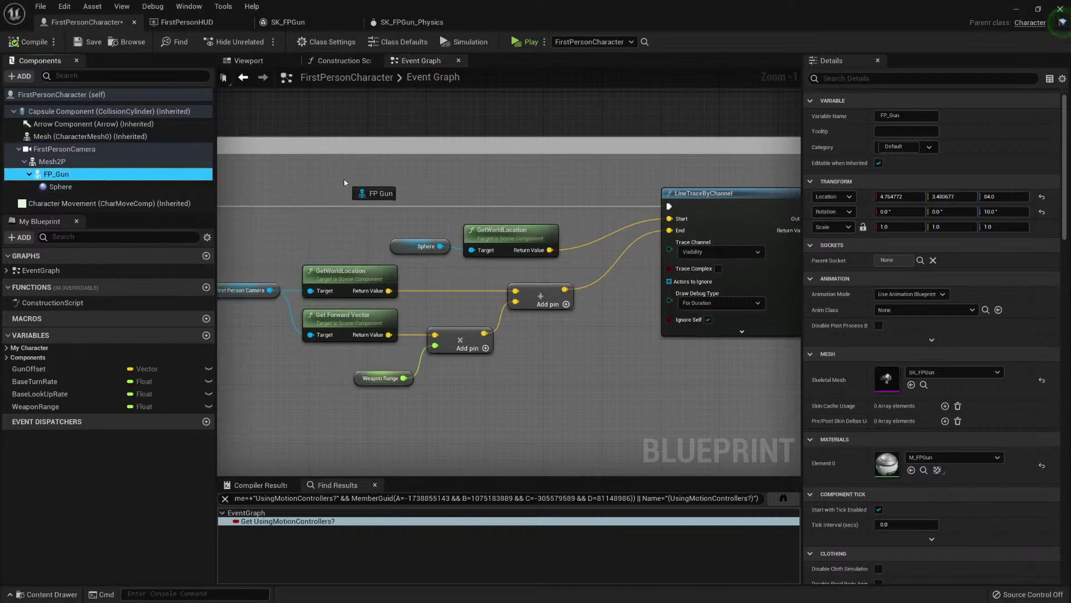
Step: Add an FP Gun reference with a Get Socket Location node, and place both above the Sphere's GetWorldLocation nodes
drag(344, 182, 437, 190)
text(socket)
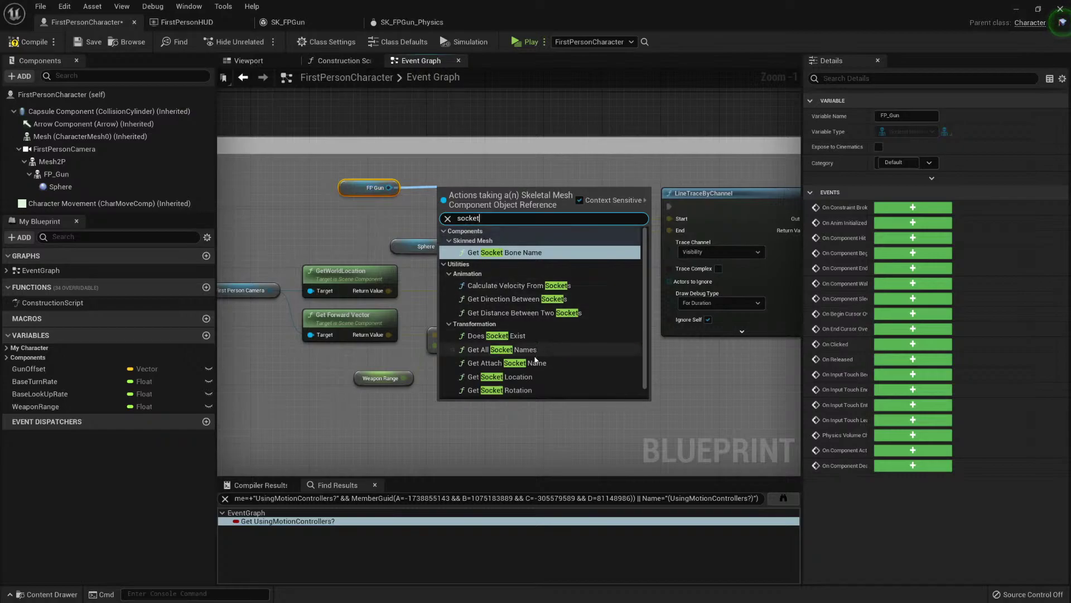
scroll(516, 371, down, 1)
click(504, 365)
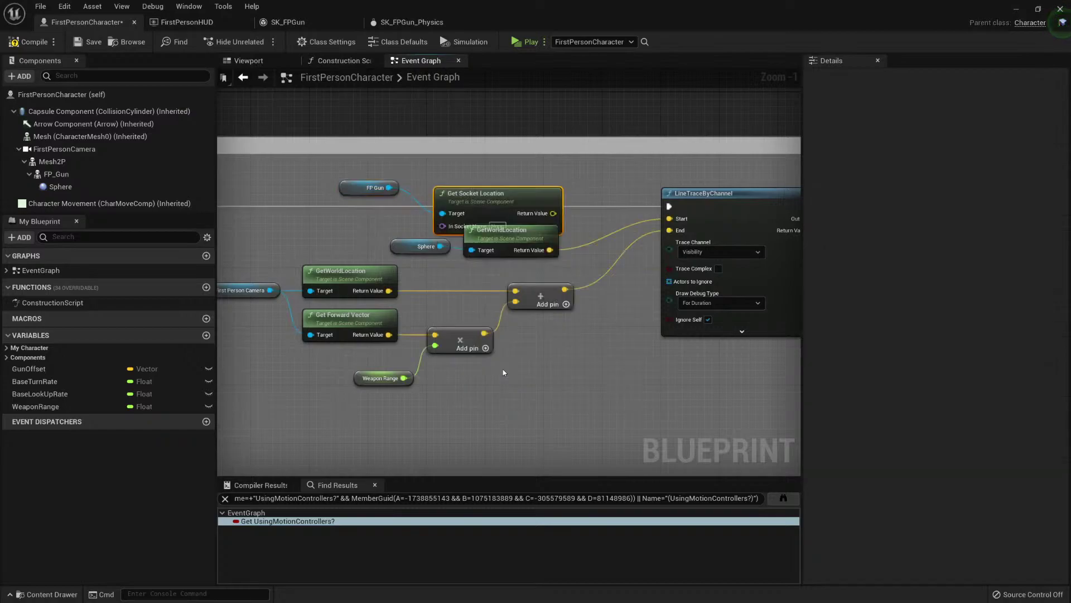
drag(485, 195, 485, 165)
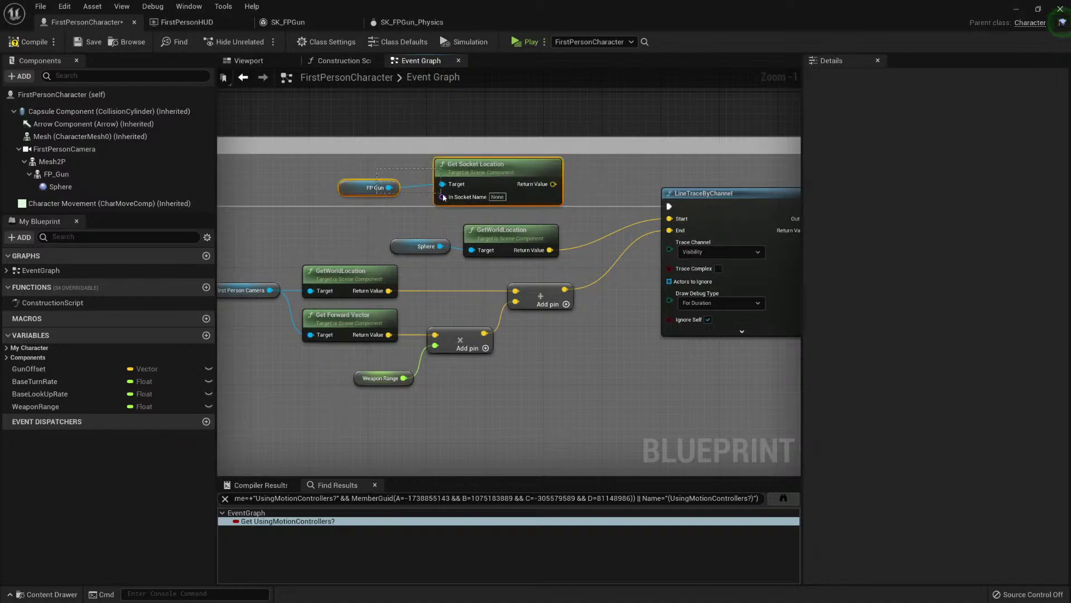
drag(444, 197, 396, 177)
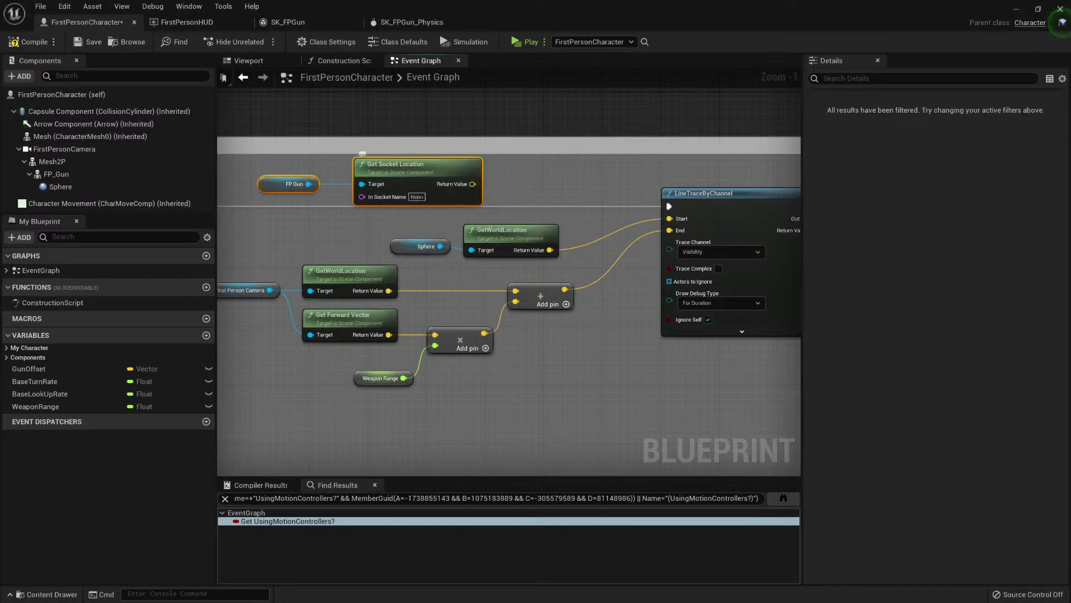
Step: Try a Get Socket Bone Name node on a second FP Gun reference, and delete both nodes
click(416, 196)
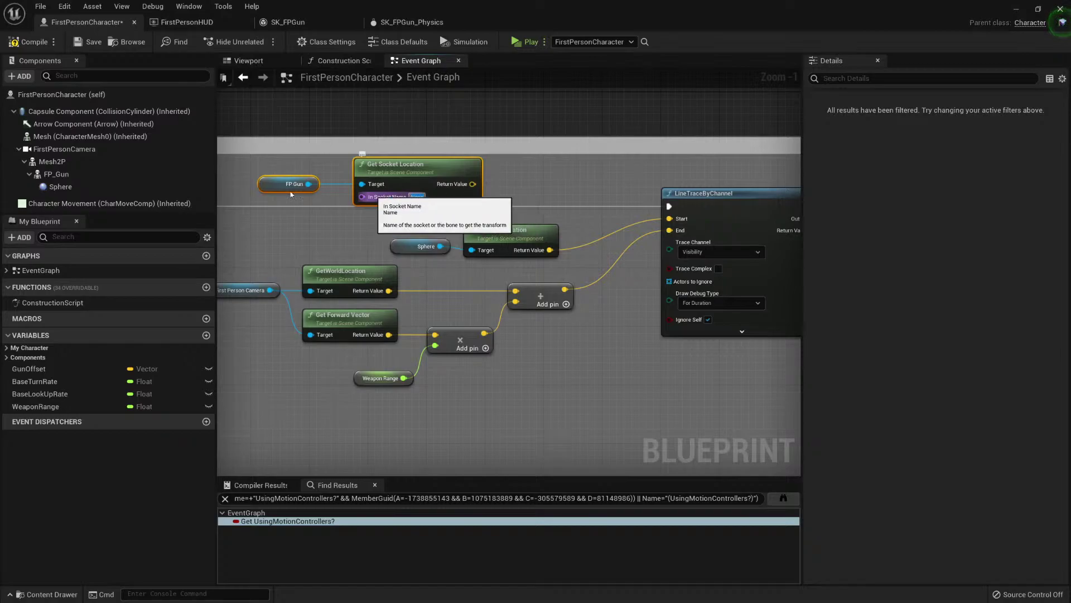
click(58, 174)
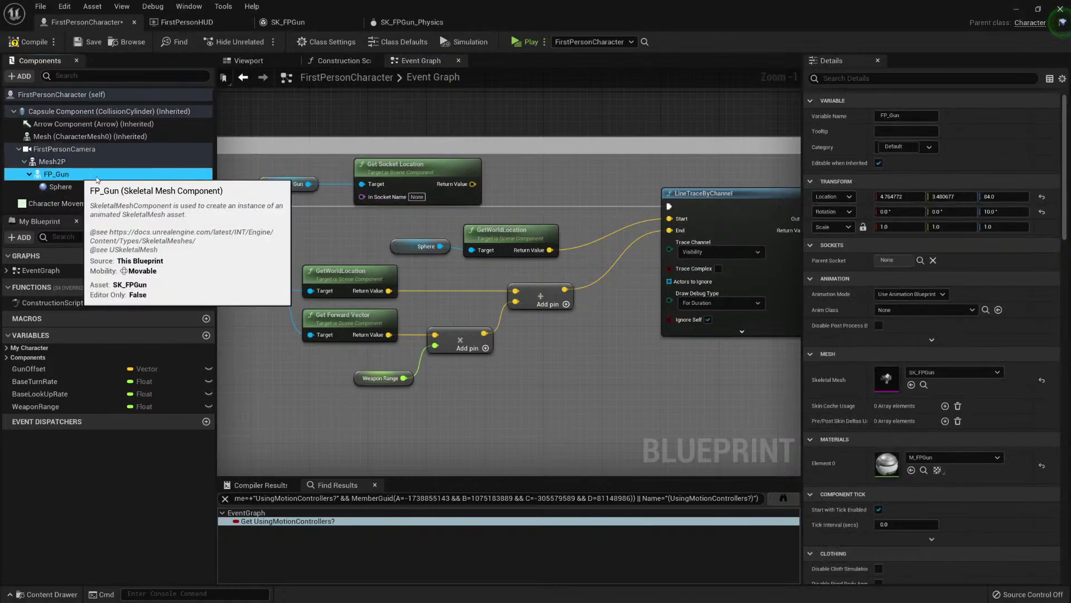
drag(59, 174, 360, 123)
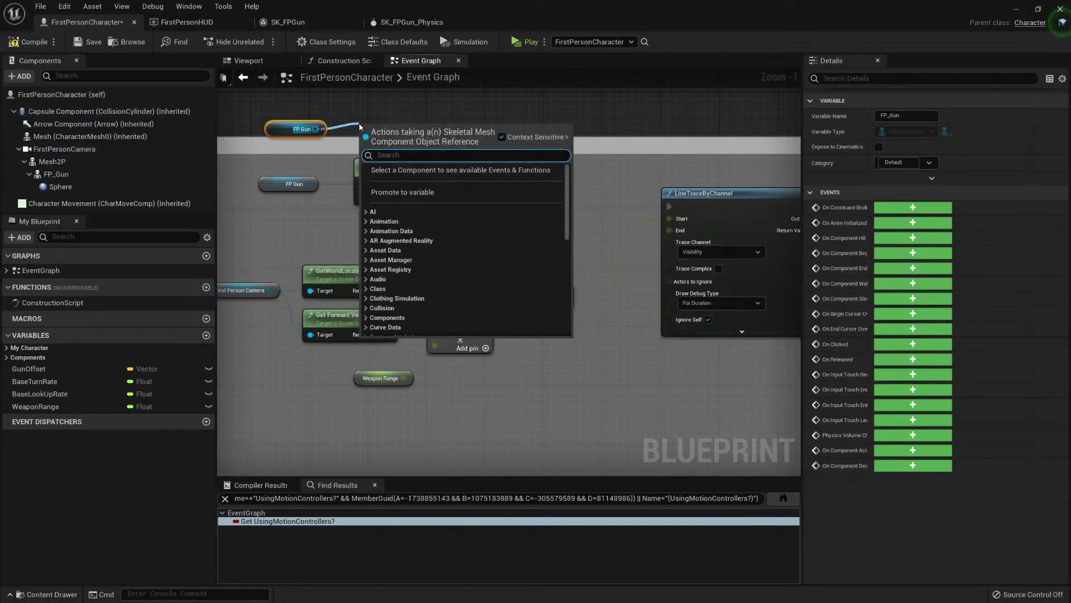
text(sock)
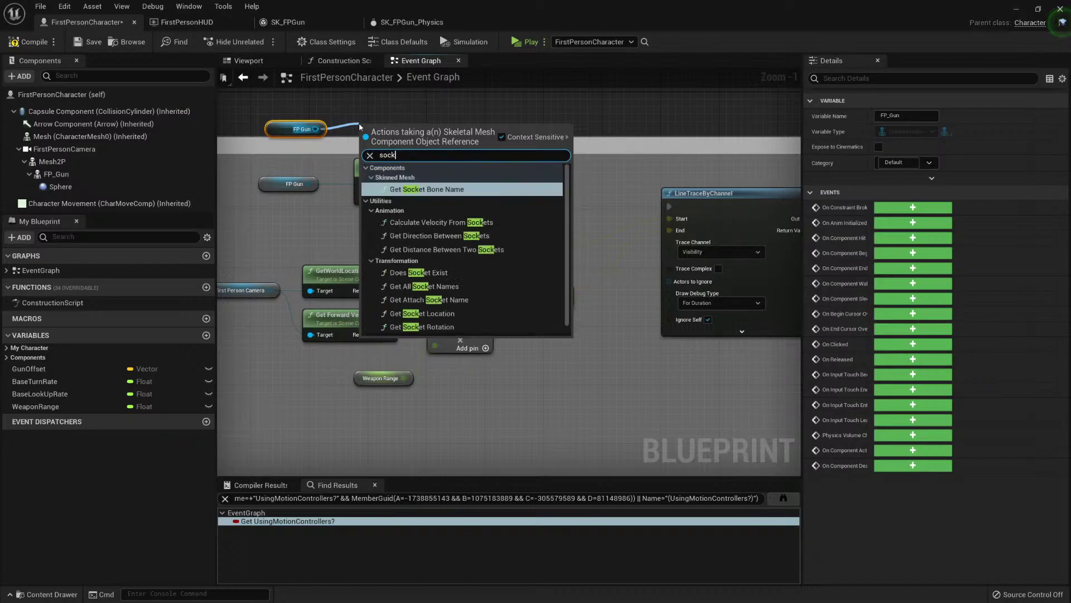
key(Return)
key(Return)
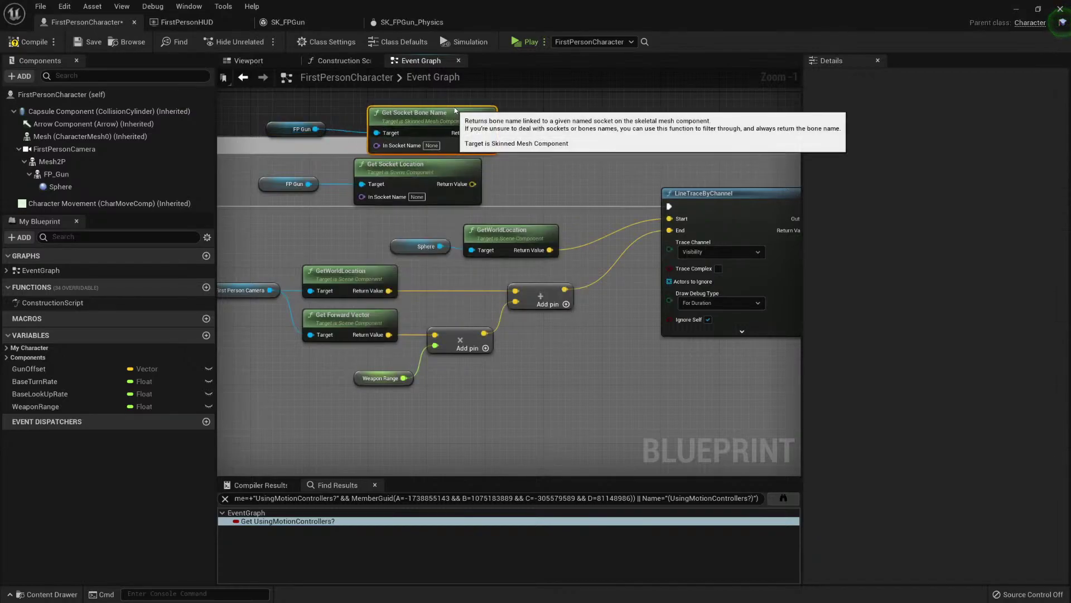
drag(305, 109, 414, 122)
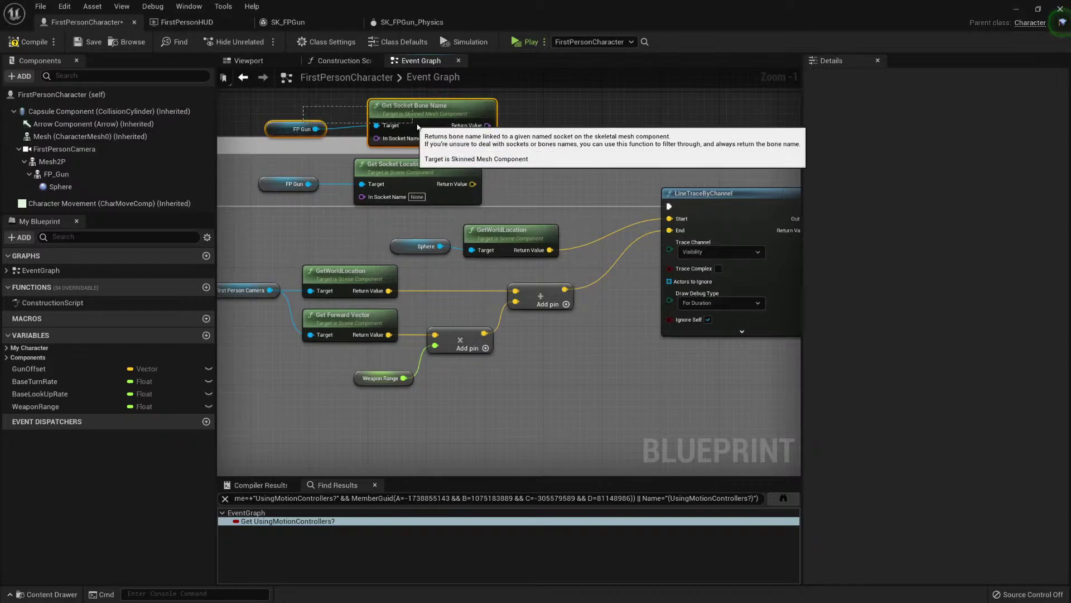
key(Delete)
Step: Switch to the SK_FPGun mesh editor and copy the Shooting_Location socket from the skeleton
click(407, 22)
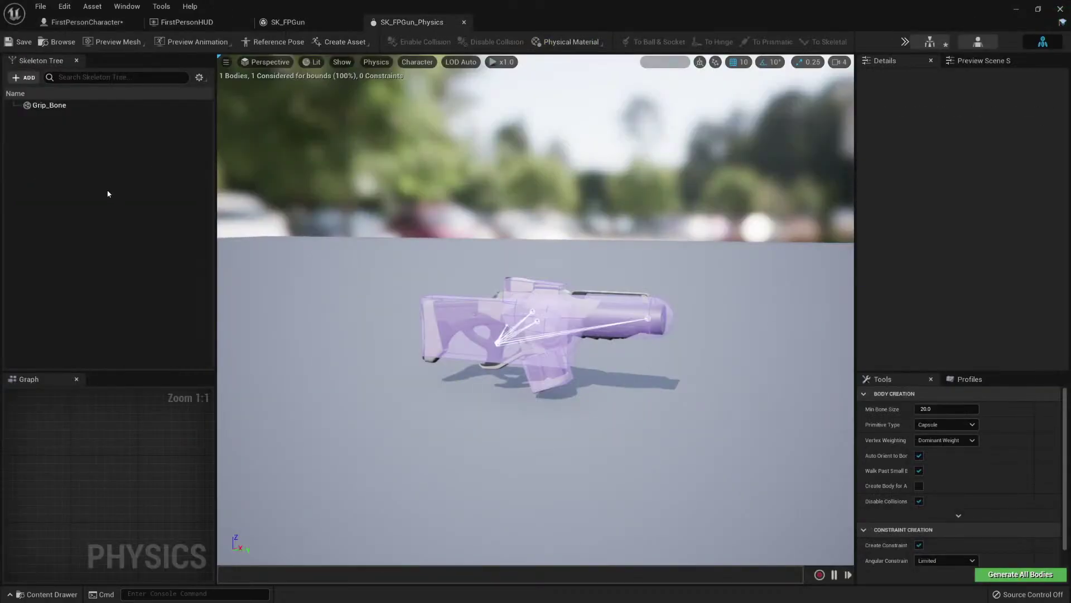
click(288, 21)
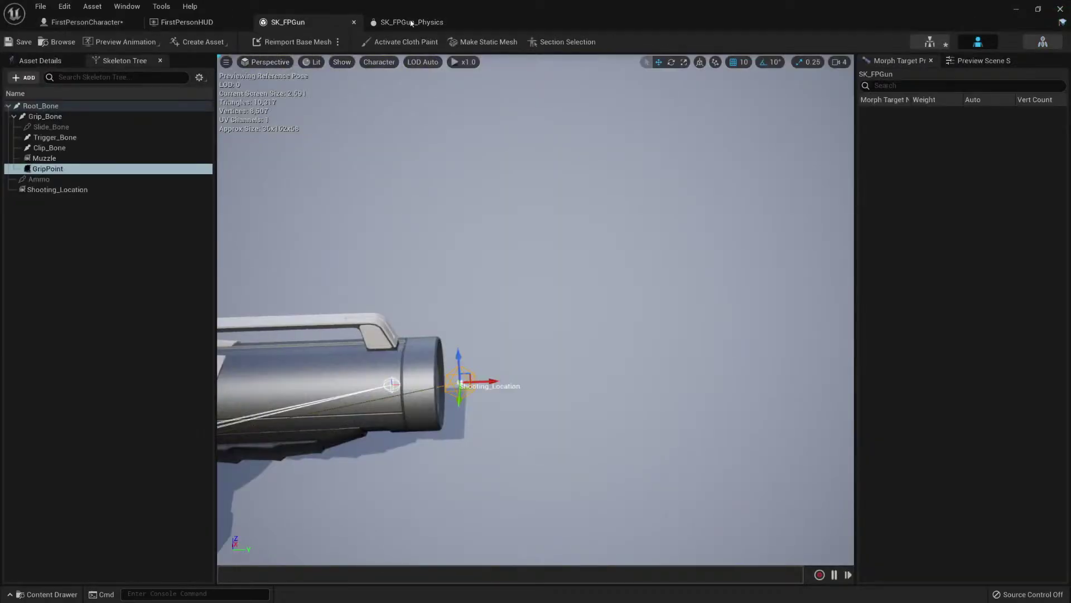
click(412, 22)
click(974, 44)
click(75, 191)
click(74, 191)
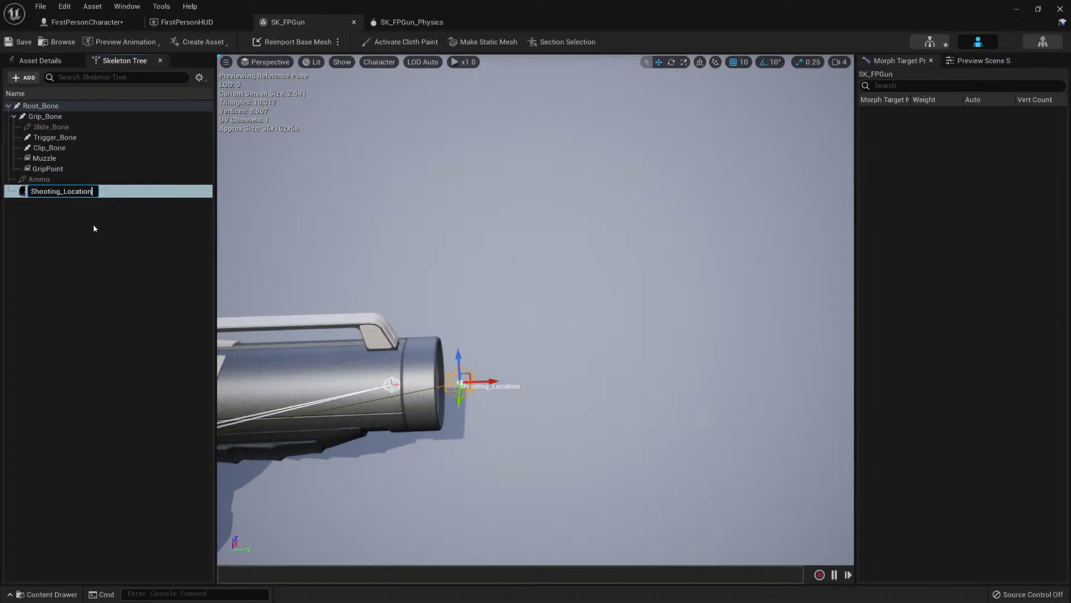
click(88, 207)
click(85, 193)
right_click(92, 192)
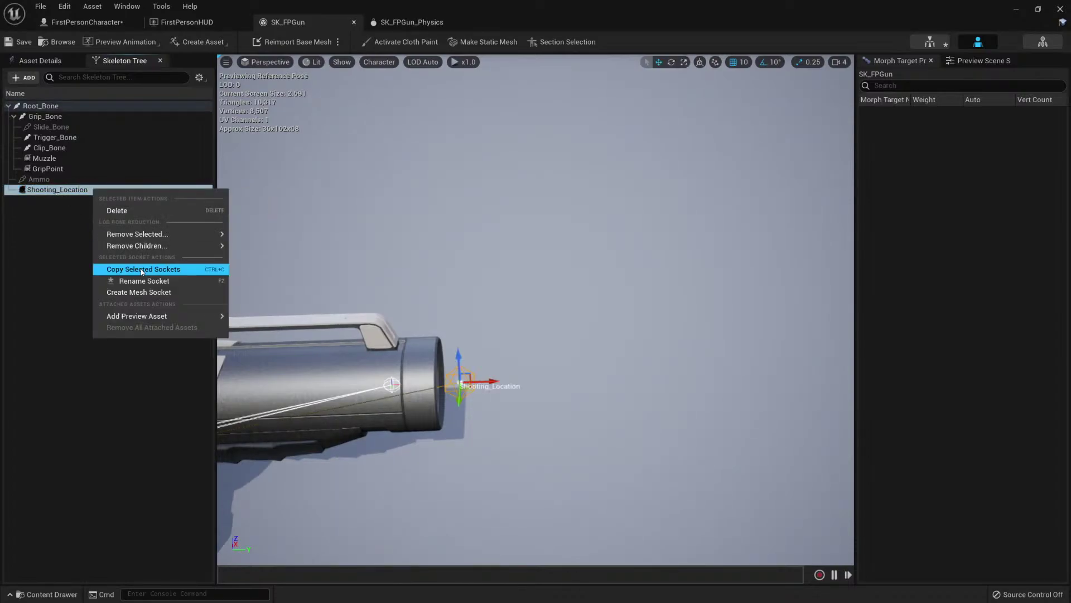
click(175, 268)
right_click(62, 191)
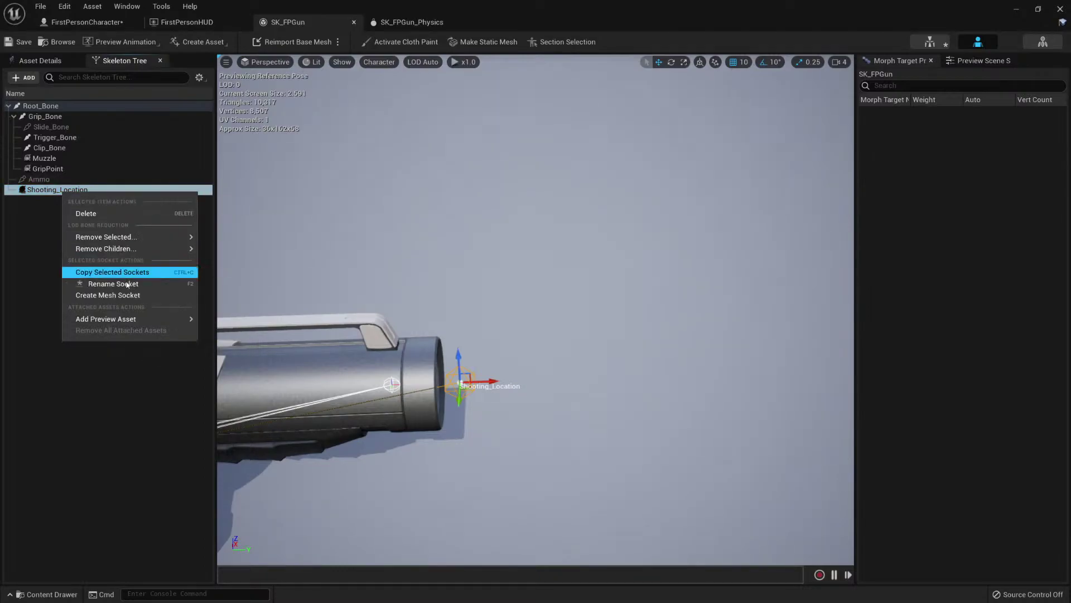
click(129, 276)
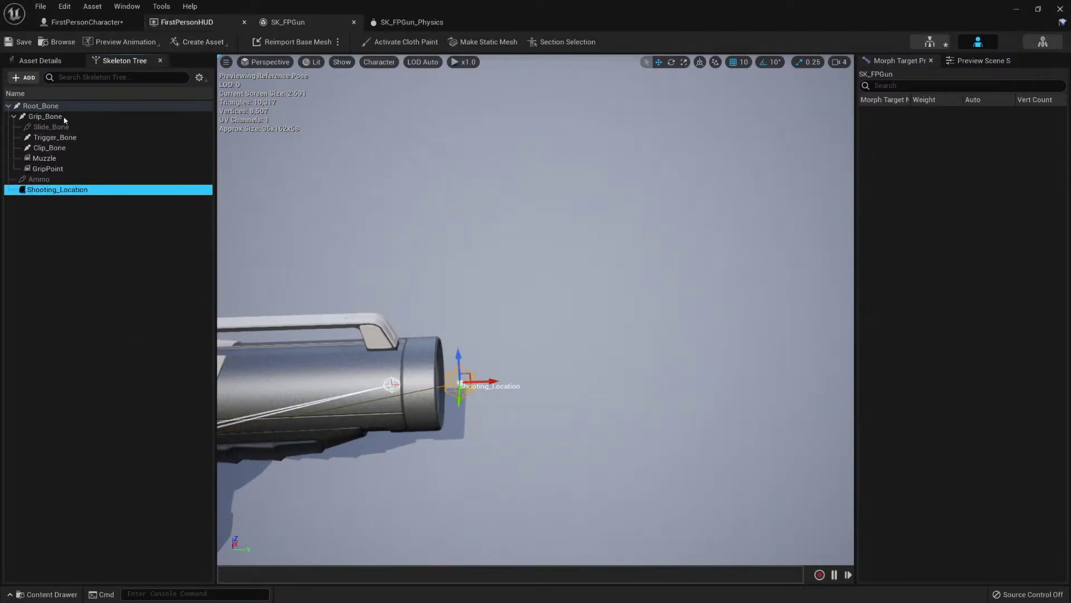
Step: Try pasting the copied socket into the In Socket Name of the FirstPersonCharacter's Get Socket Location node
click(184, 22)
click(95, 23)
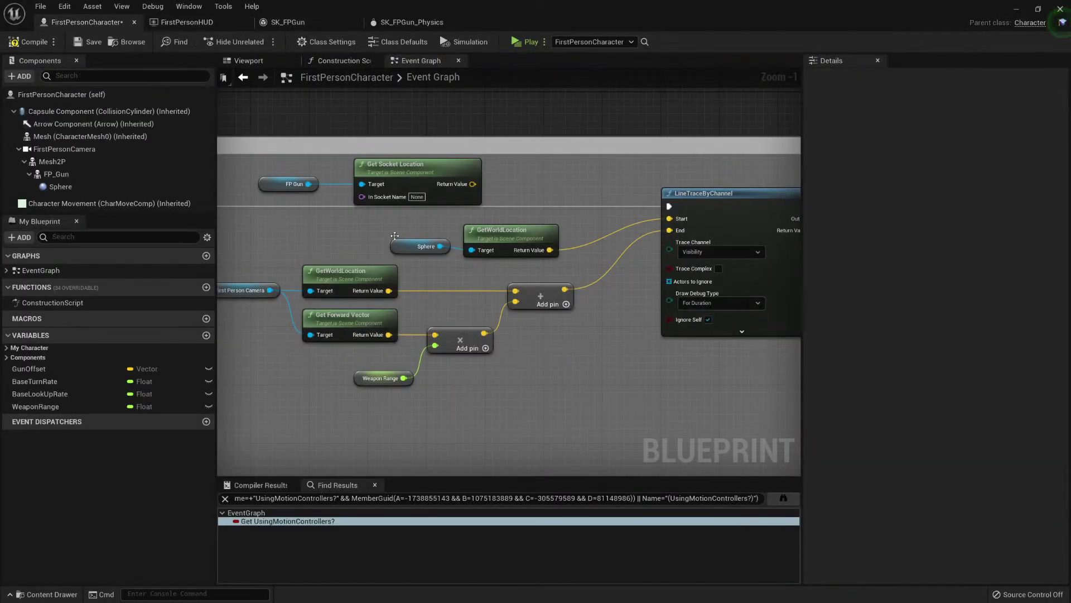
click(416, 196)
key(ctrl+v)
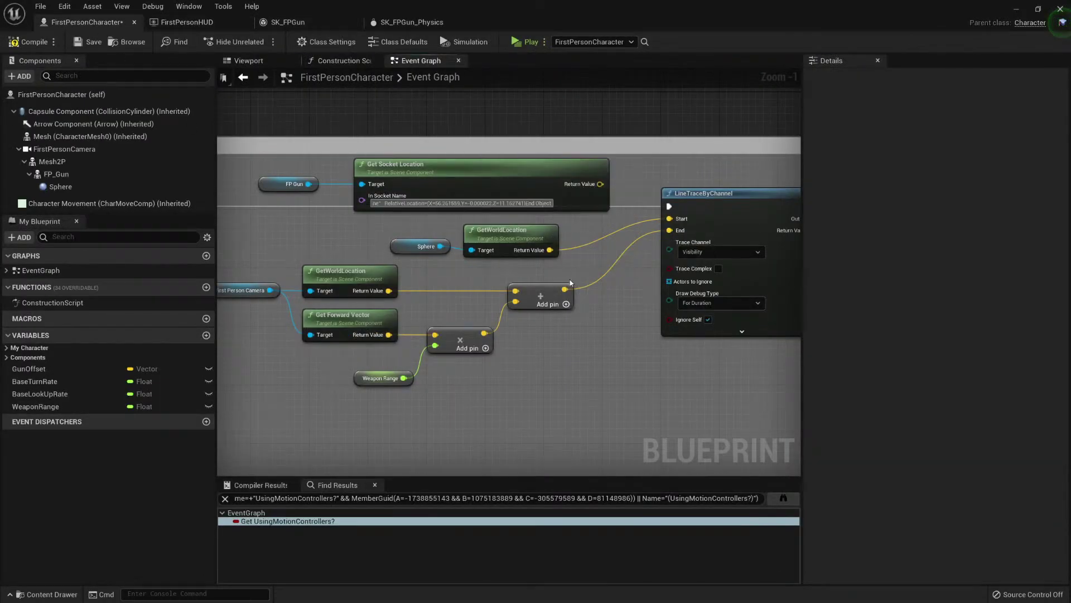
Step: Return to the SK_FPGun skeleton and copy the name text of the Shooting_Location socket
click(200, 22)
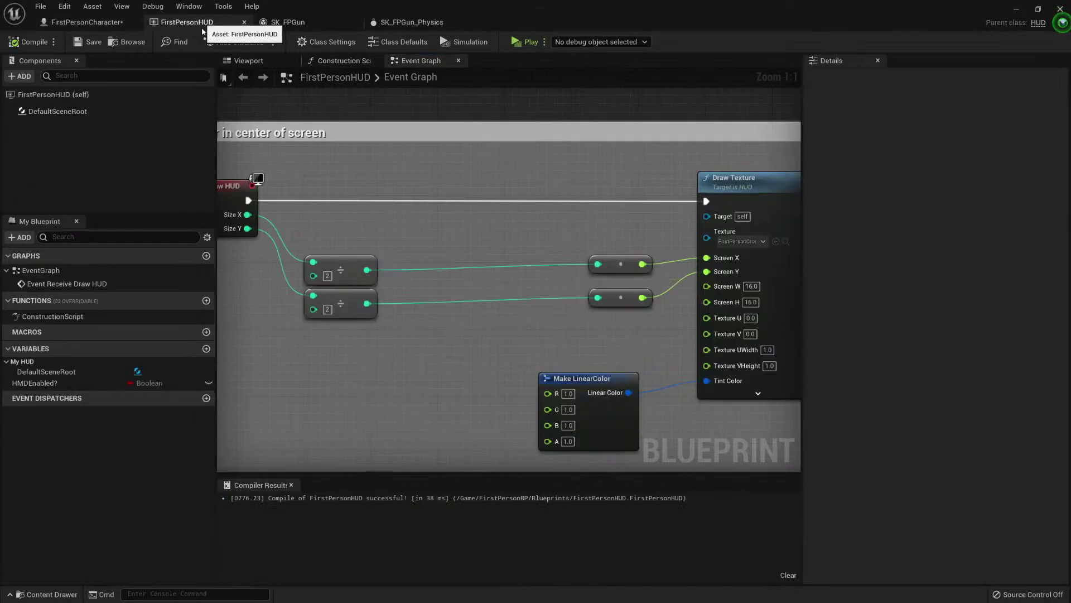
click(387, 25)
click(303, 25)
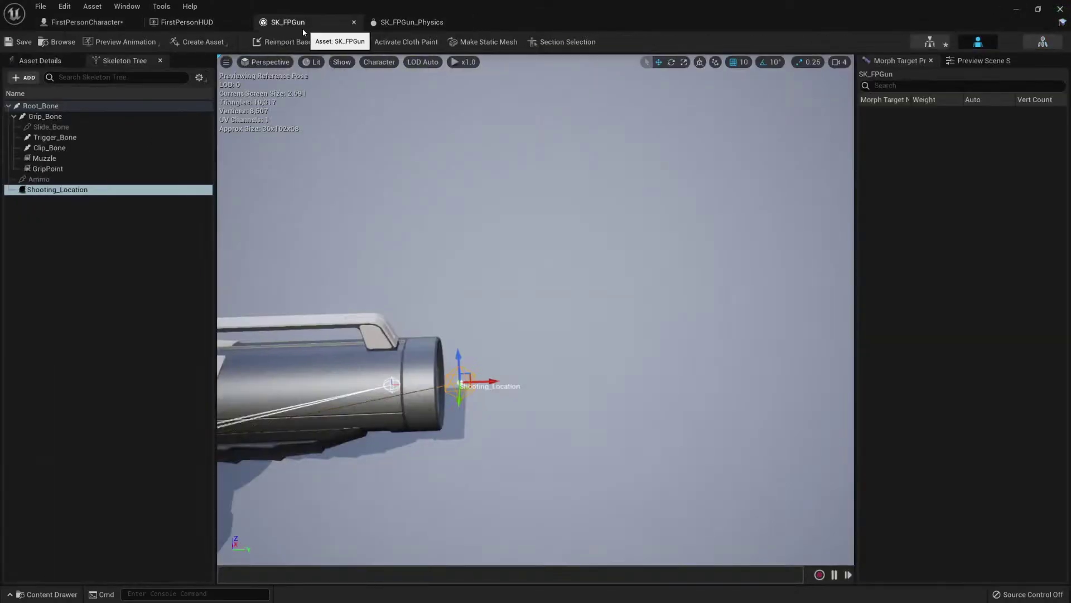
right_click(68, 190)
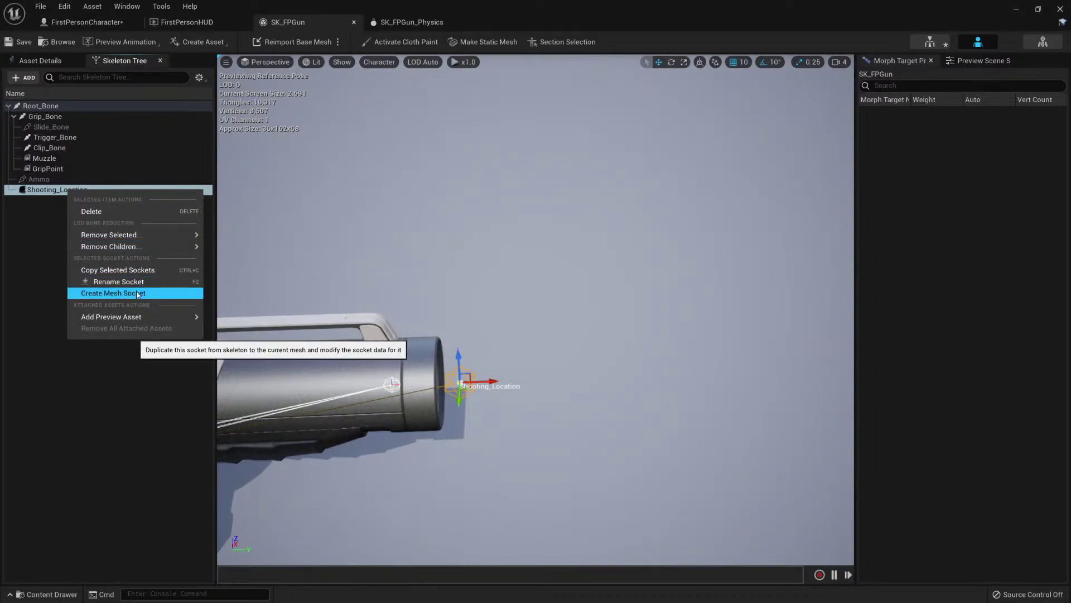
click(134, 282)
click(139, 269)
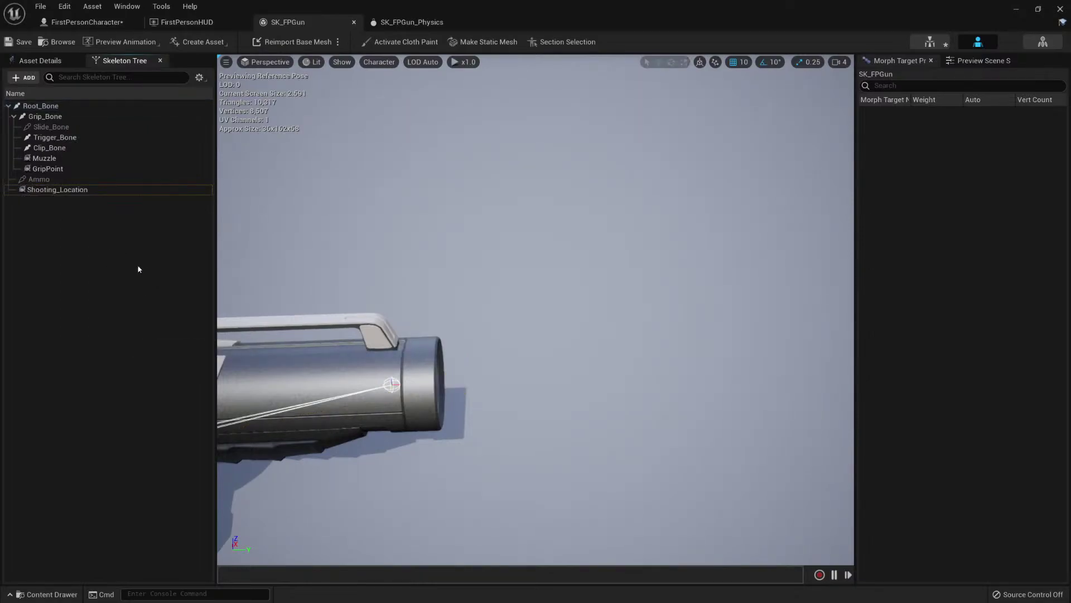
Step: Set the In Socket Name of the FirstPersonCharacter's Get Socket Location node to Shooting_Location
click(187, 22)
click(87, 22)
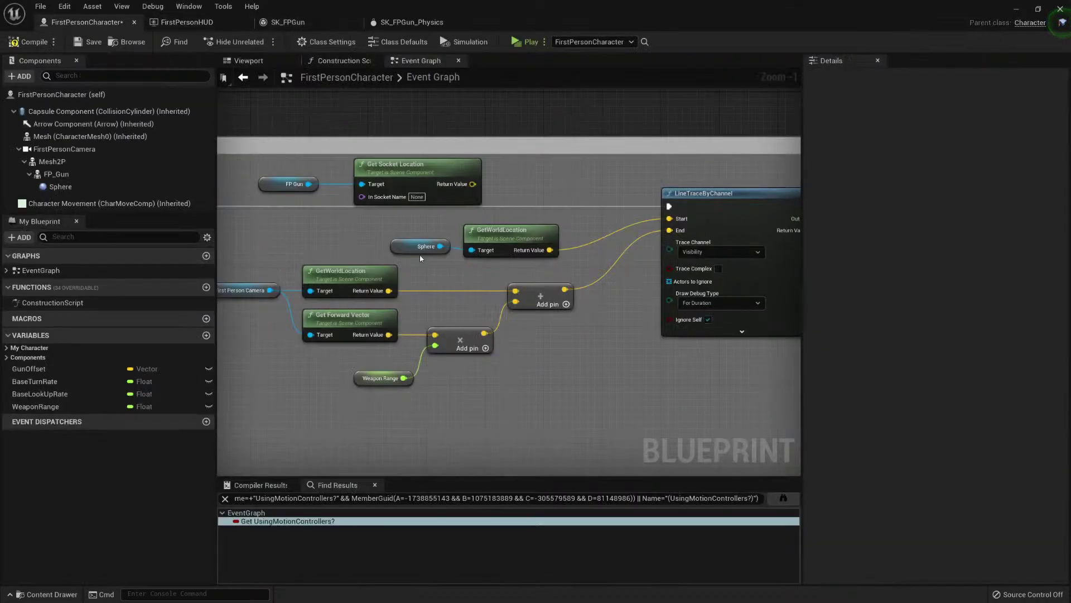
click(417, 197)
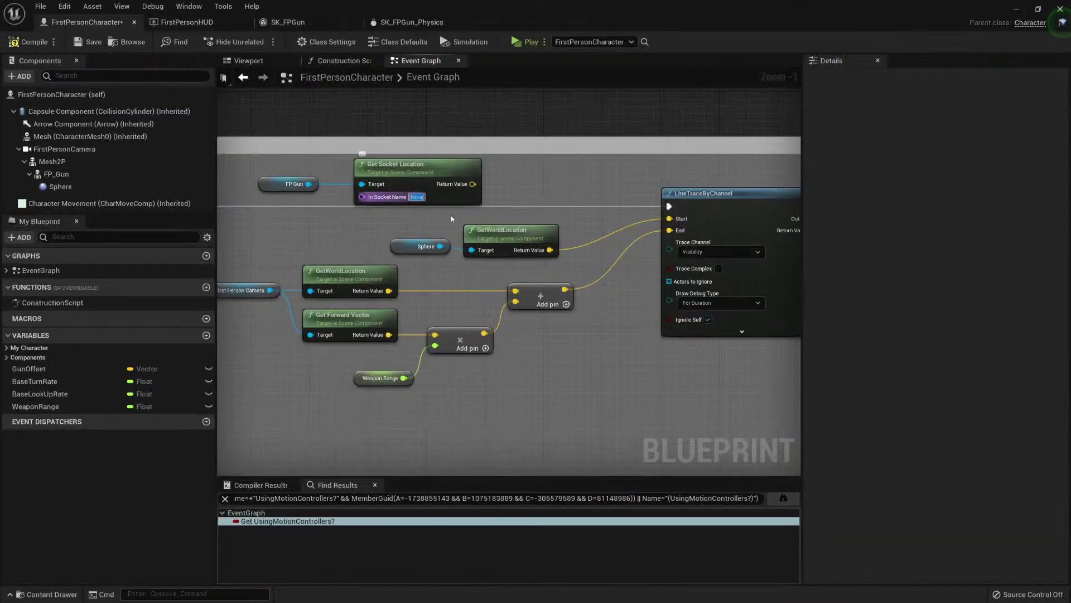
key(ctrl+v)
key(Return)
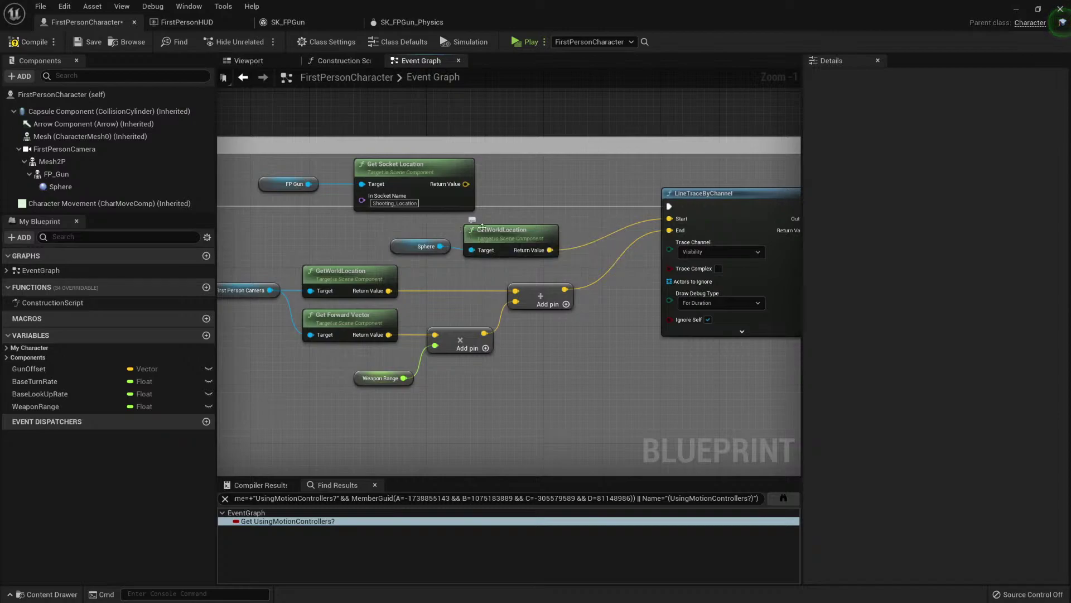
Step: Delete the Sphere and its GetWorldLocation node, and connect Get Socket Location's Return Value to the Start of LineTraceByChannel
drag(411, 230, 531, 274)
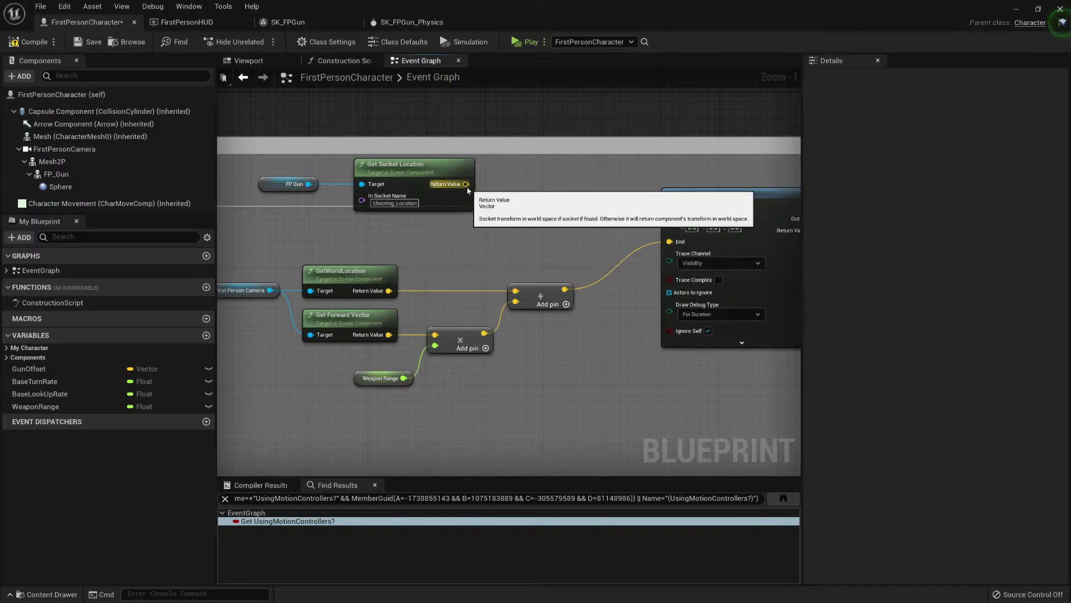
key(Delete)
drag(466, 184, 672, 226)
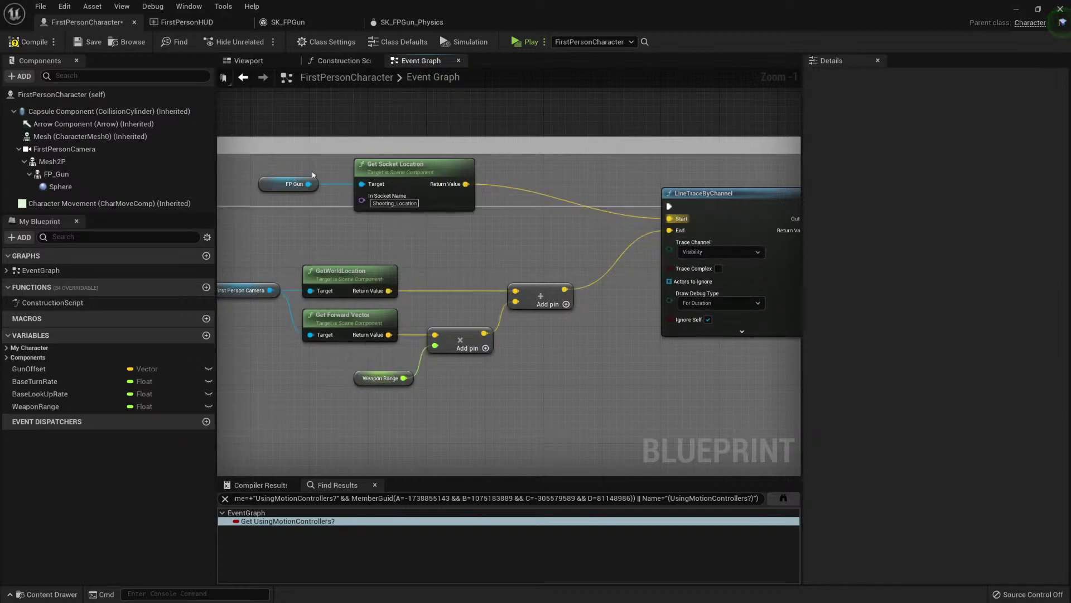
Step: Move the FP Gun and Get Socket Location nodes closer to the line trace, and shift the camera and Weapon Range nodes down below them
drag(313, 172, 430, 234)
drag(438, 182, 473, 258)
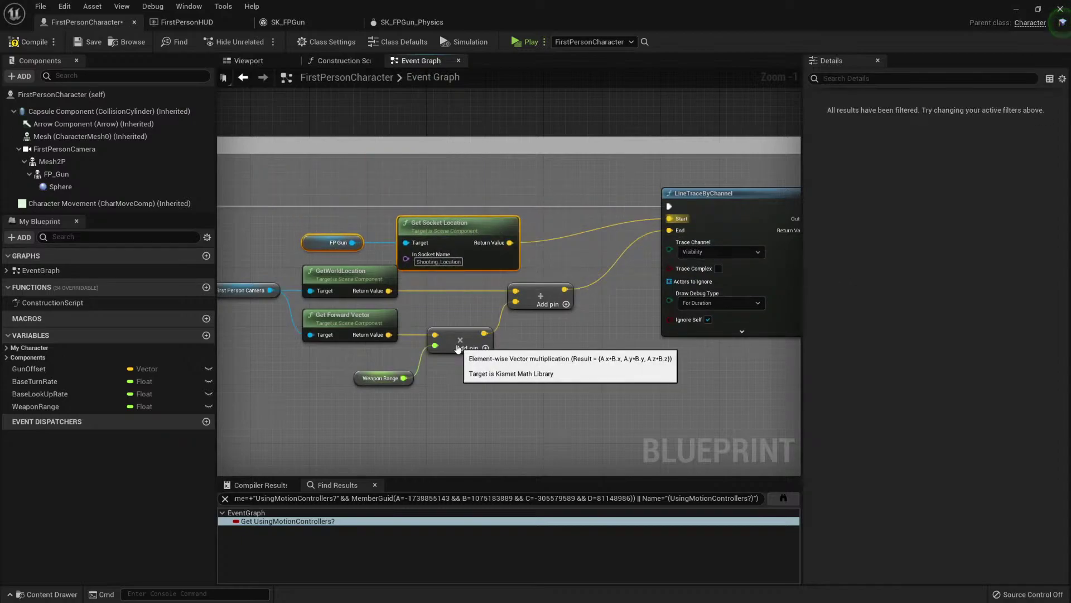
right_drag(321, 373, 373, 364)
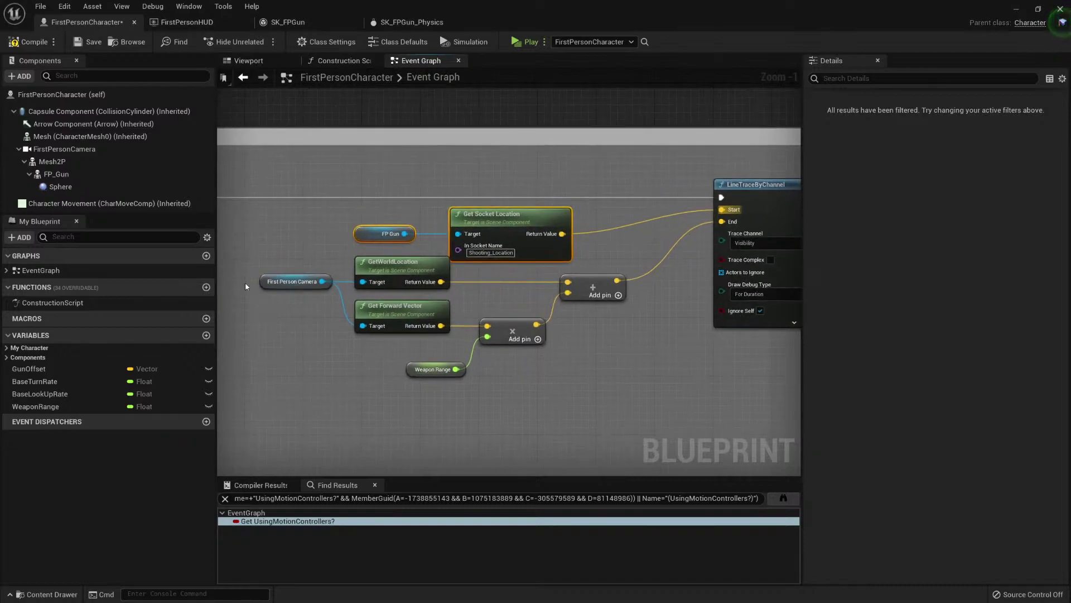
drag(246, 286, 616, 387)
key(Down)
key(Down)
key(Down)
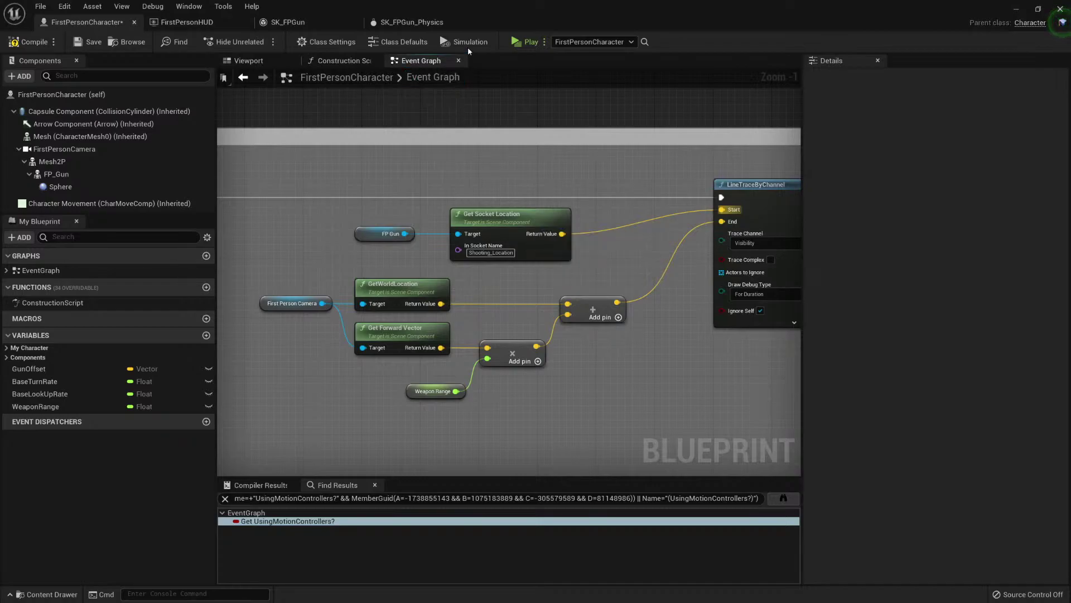
Step: Play the game and fire the gun at the cubes and walls to check where the trace lines start, then end the session
click(521, 45)
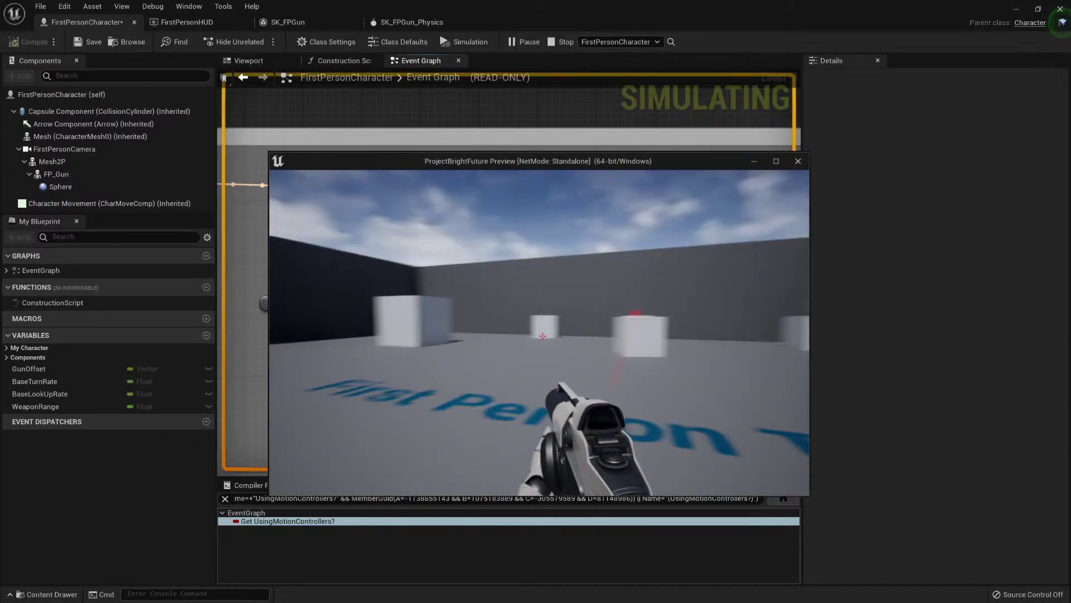
click(543, 336)
click(543, 336)
click(543, 335)
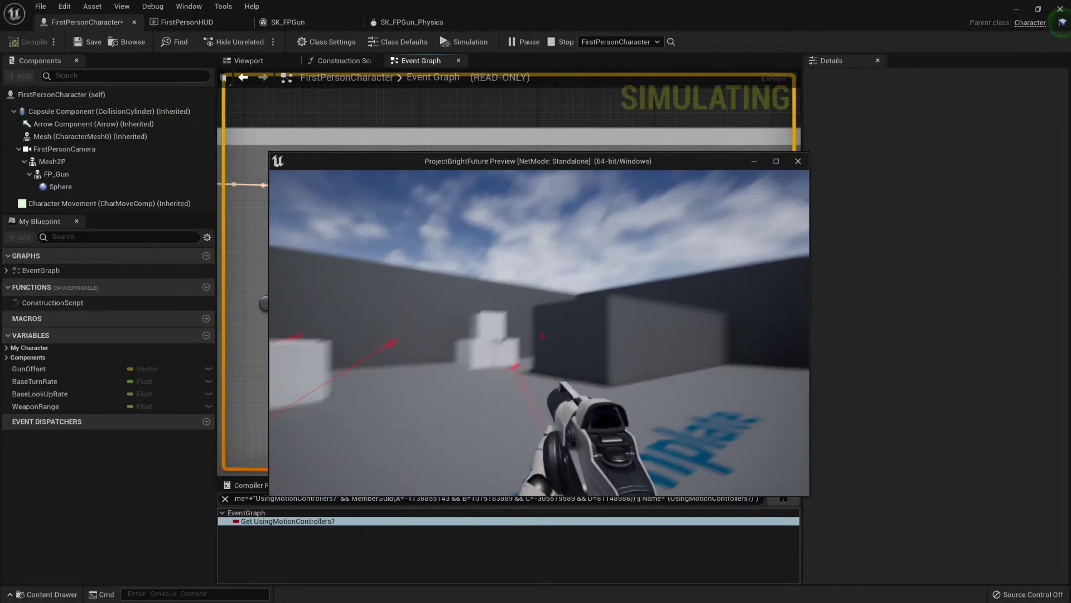
click(543, 335)
click(542, 335)
click(543, 336)
click(543, 335)
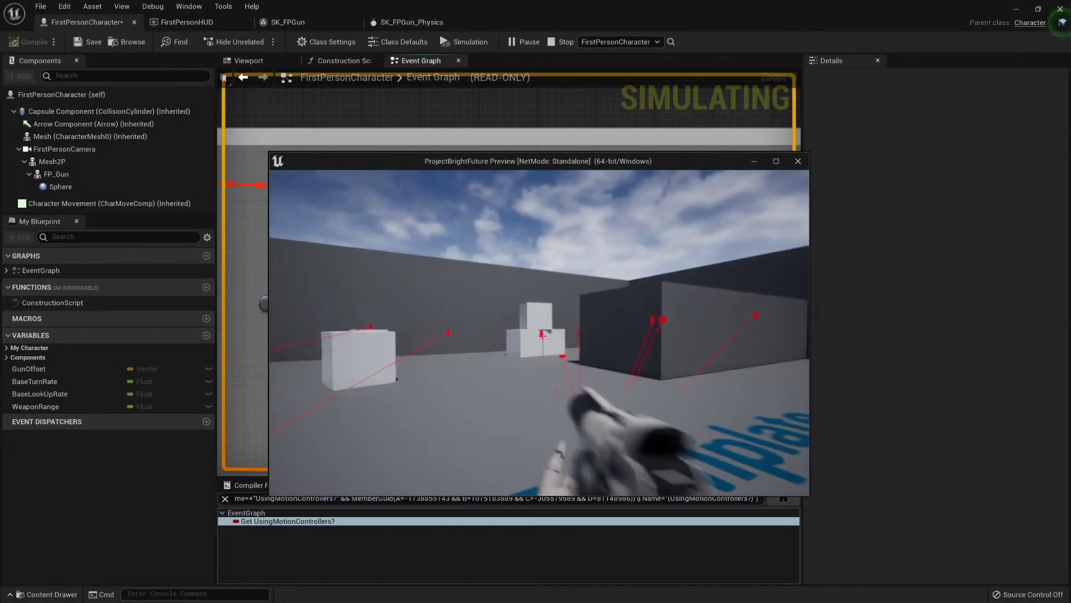
key(w)
click(543, 335)
click(543, 335)
click(542, 335)
click(542, 335)
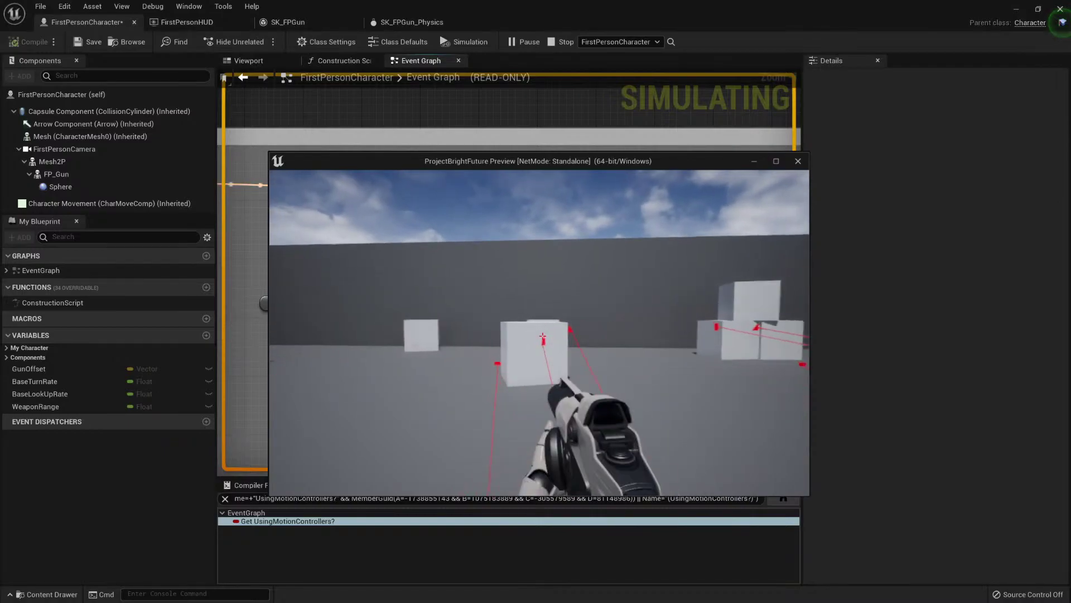
key(Escape)
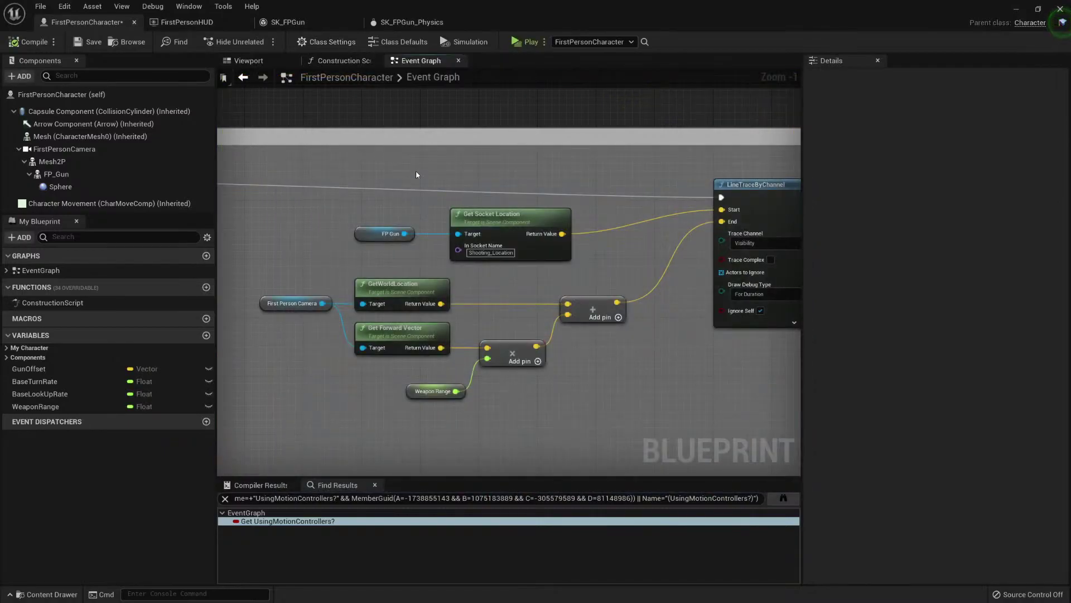
Step: Close the SK_FPGun_Physics asset and select the Shooting_Location socket in the SK_FPGun skeleton
click(412, 23)
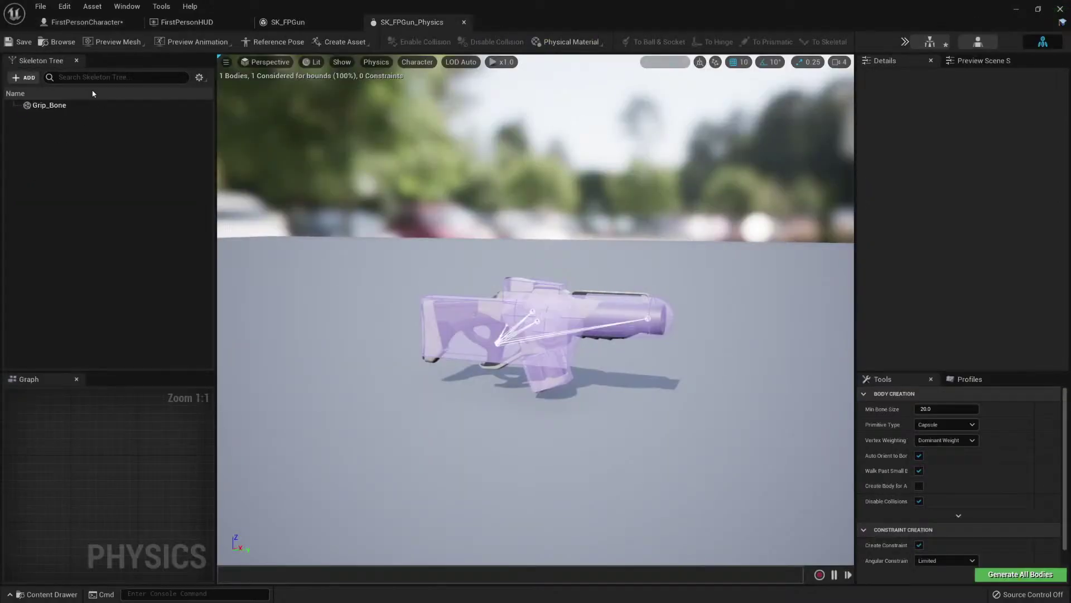
click(463, 23)
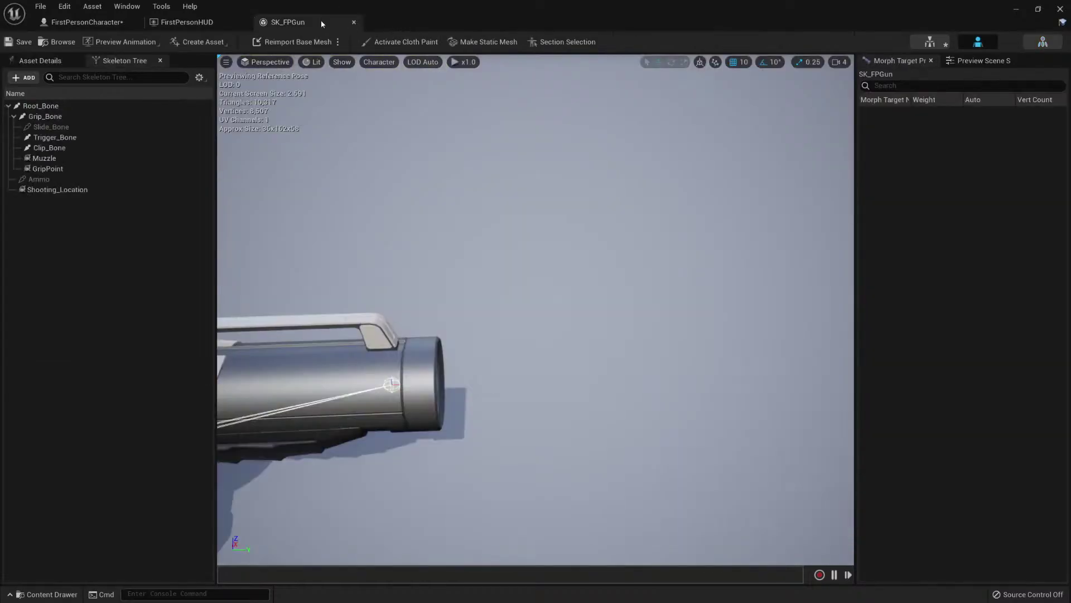
click(84, 191)
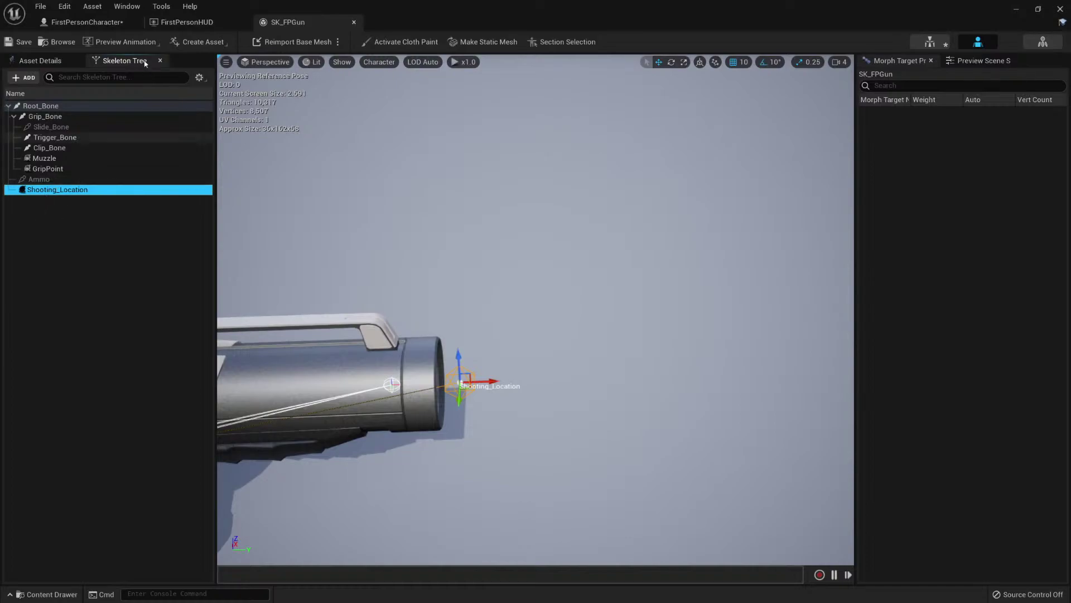
Step: Delete the Sphere component under FP_Gun in the FirstPersonCharacter blueprint and save the blueprint
click(100, 22)
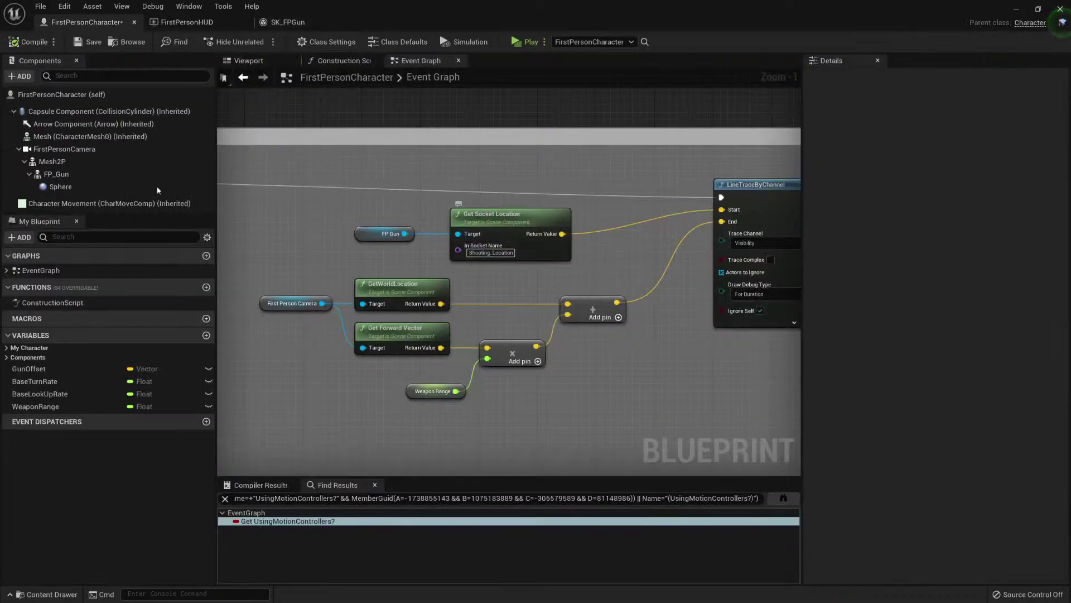
click(95, 186)
key(Delete)
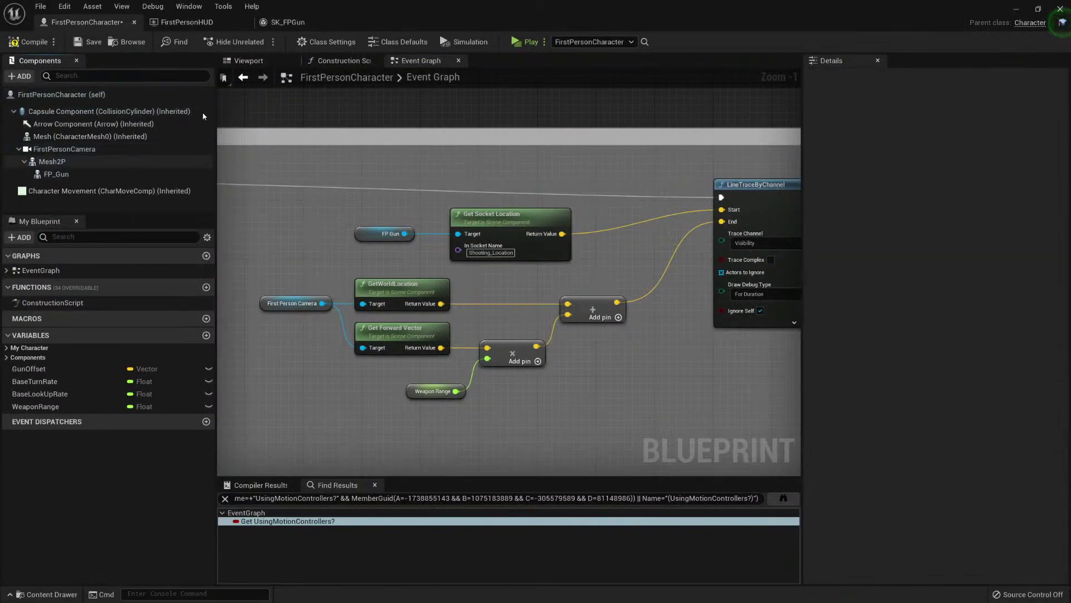
click(92, 42)
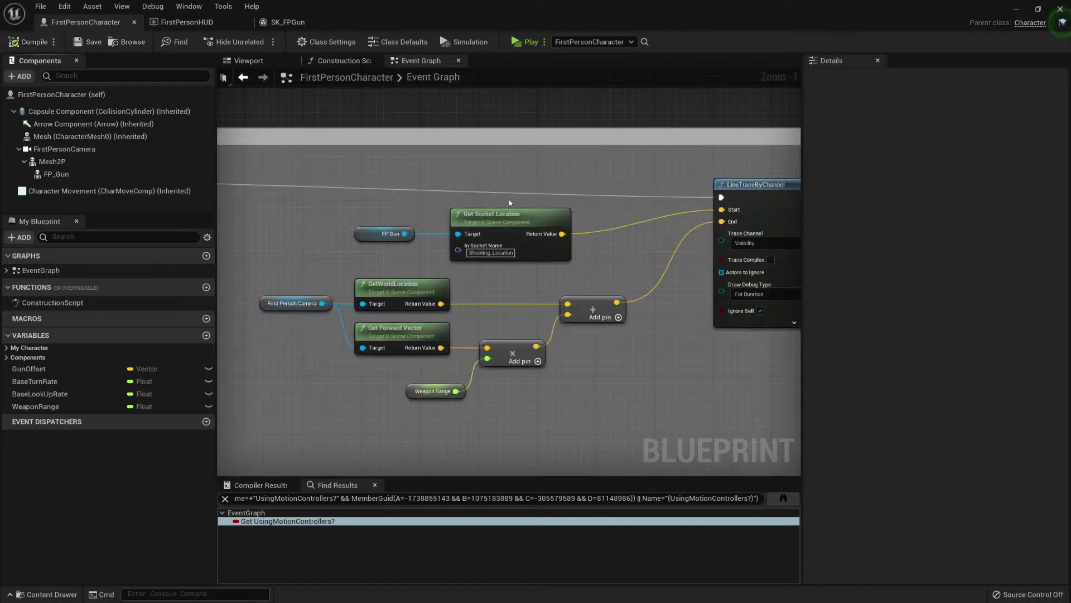
scroll(647, 285, down, 3)
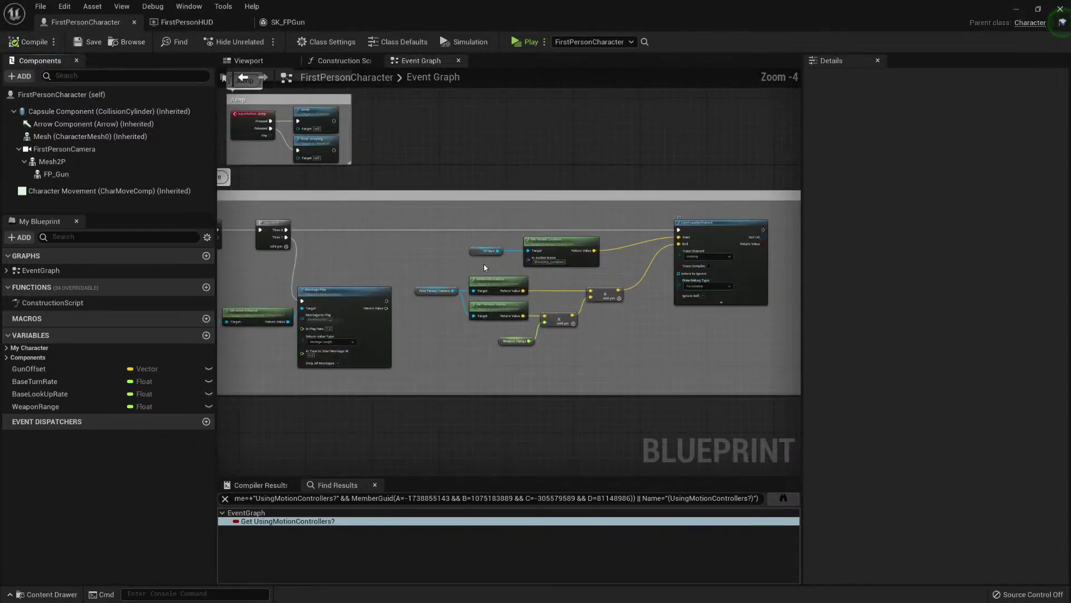
right_drag(441, 262, 427, 256)
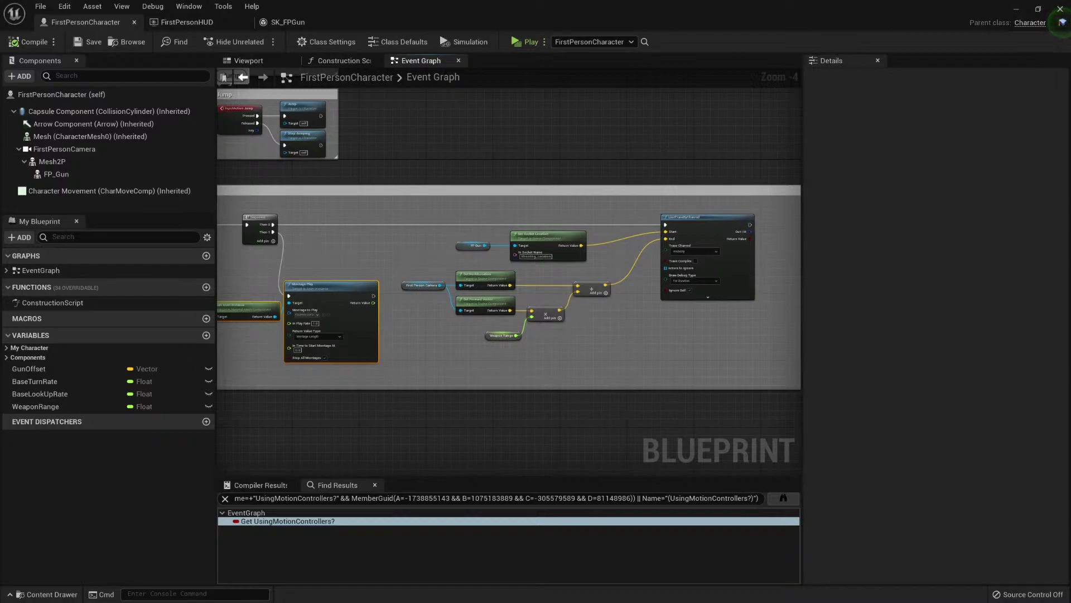
right_drag(734, 369, 510, 253)
right_drag(535, 180, 511, 322)
scroll(460, 279, up, 3)
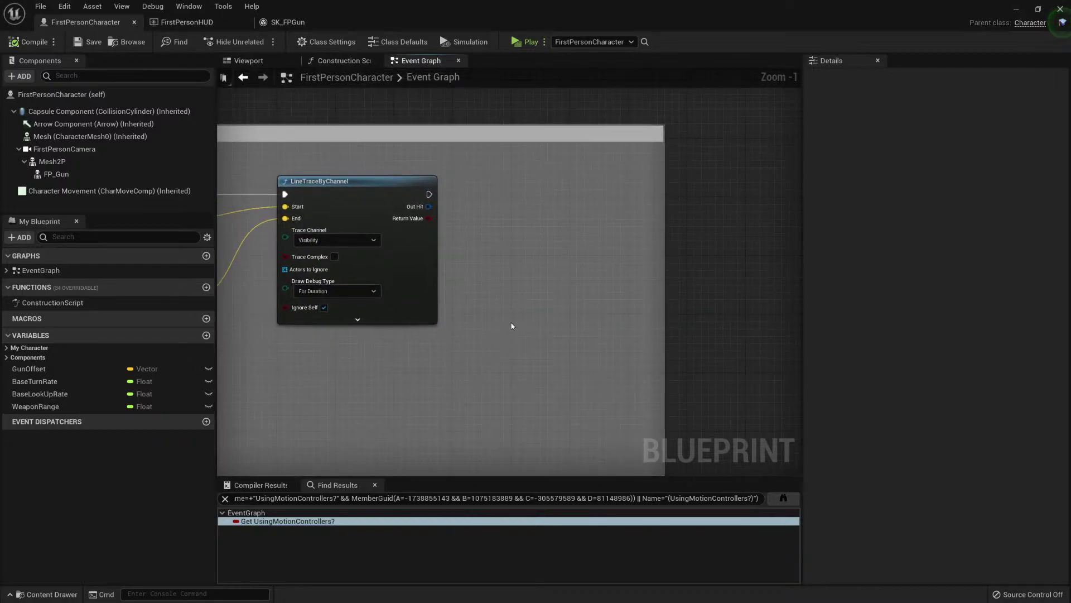
scroll(343, 277, up, 1)
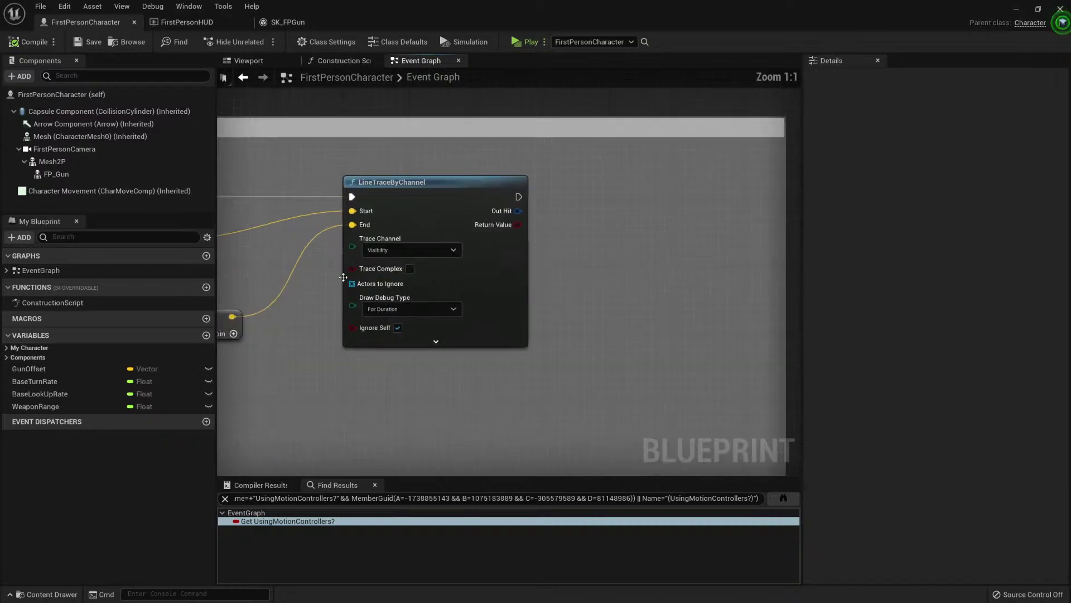
Step: Set the line trace's Draw Debug Type to None and add a Spawn Emitter at Location node executed after it
click(416, 310)
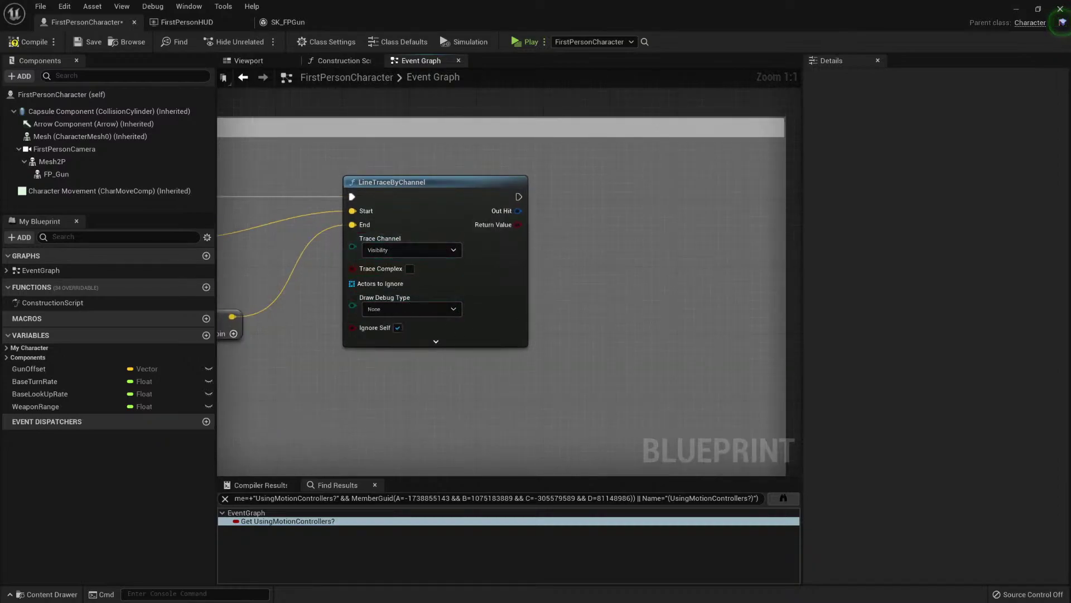
right_drag(542, 258, 446, 274)
drag(485, 218, 485, 218)
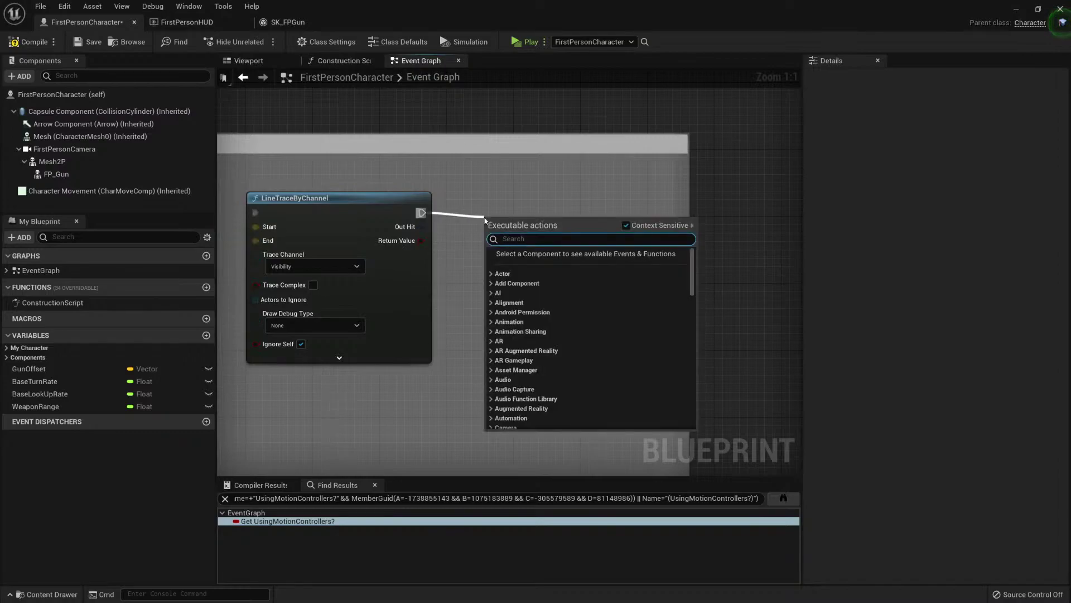
text(spawn emit)
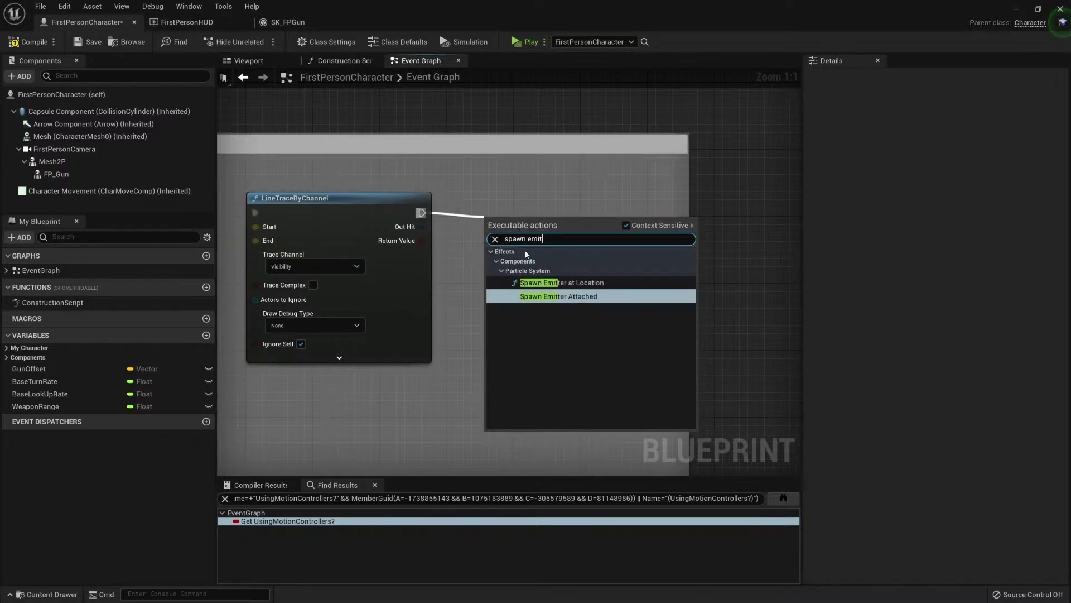
click(561, 282)
drag(548, 207, 642, 206)
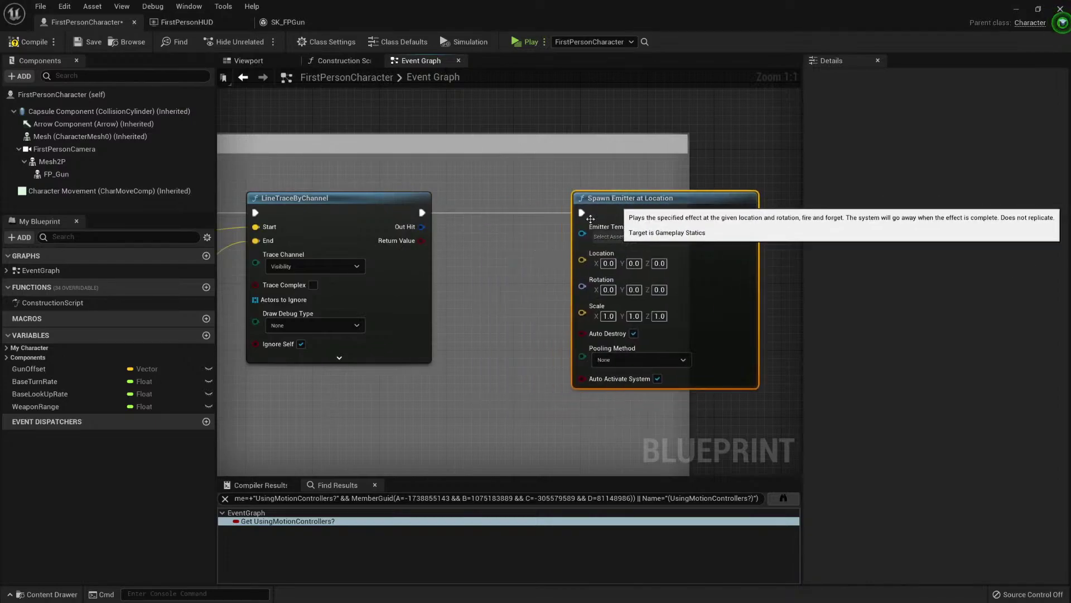
Step: Make room before the Spawn Emitter node and insert a Branch after the line trace, using its Return Value as the condition
click(345, 230)
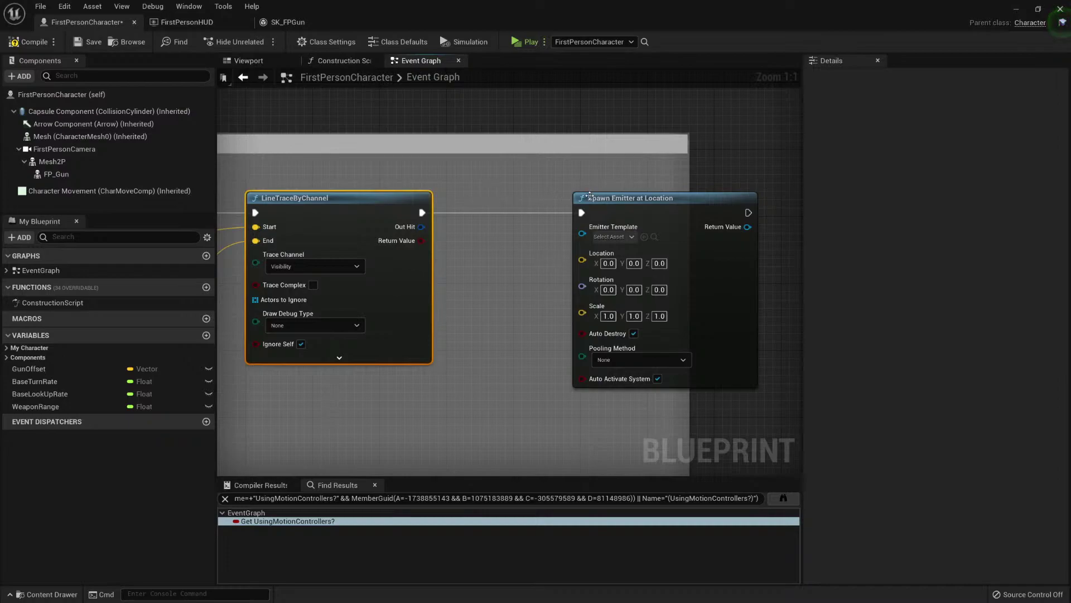
drag(590, 196, 682, 195)
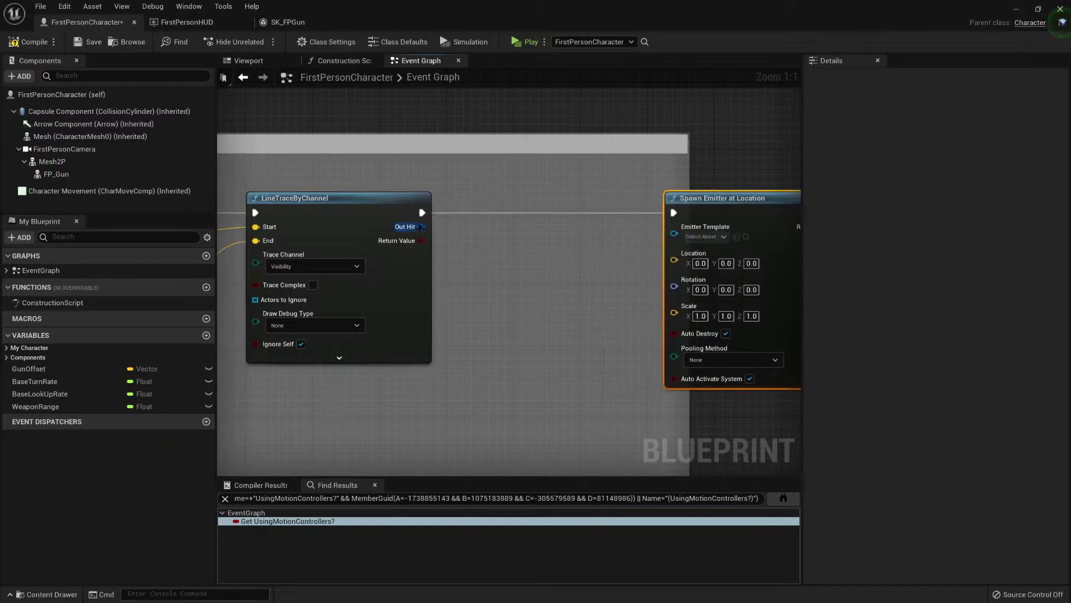
drag(422, 241, 473, 234)
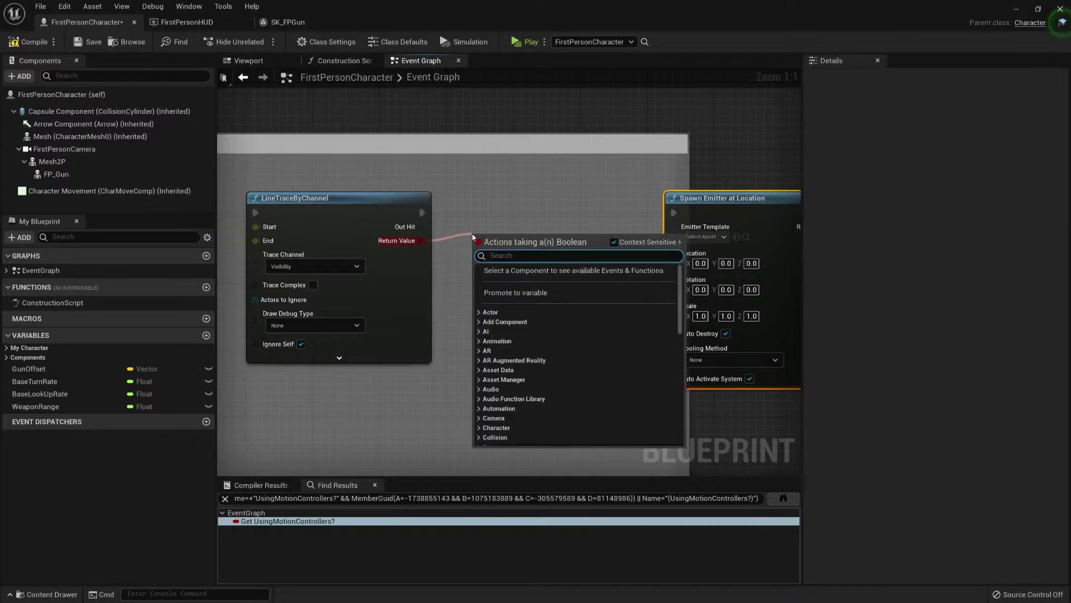
key(Return)
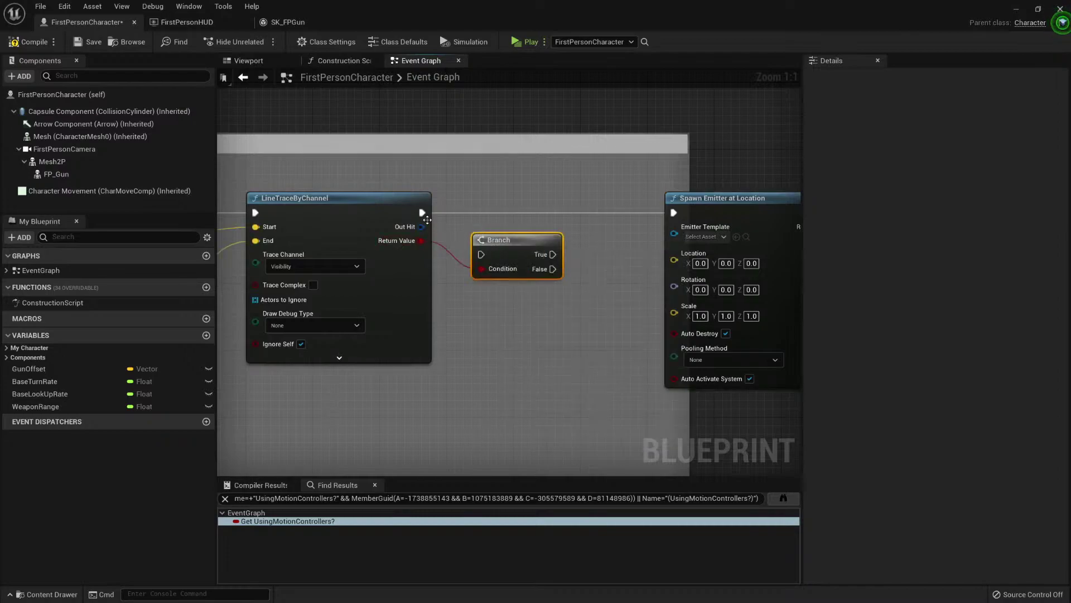
drag(421, 213, 483, 255)
drag(495, 243, 496, 202)
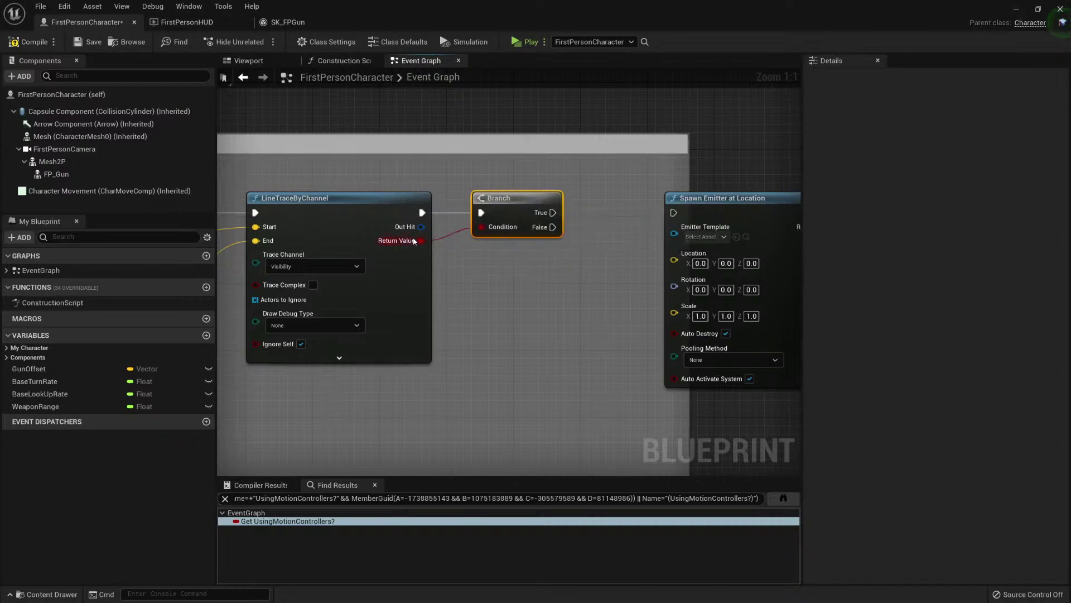
Step: Break the line trace's Out Hit with a fully expanded Break Hit Result node placed below the Branch
drag(441, 245, 499, 304)
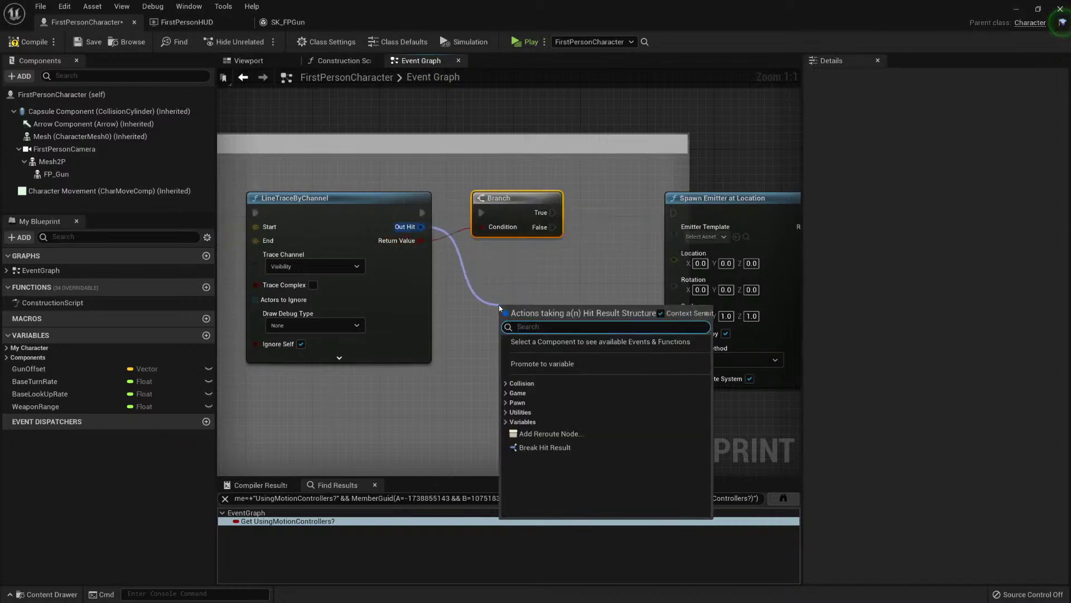
text(break)
key(Return)
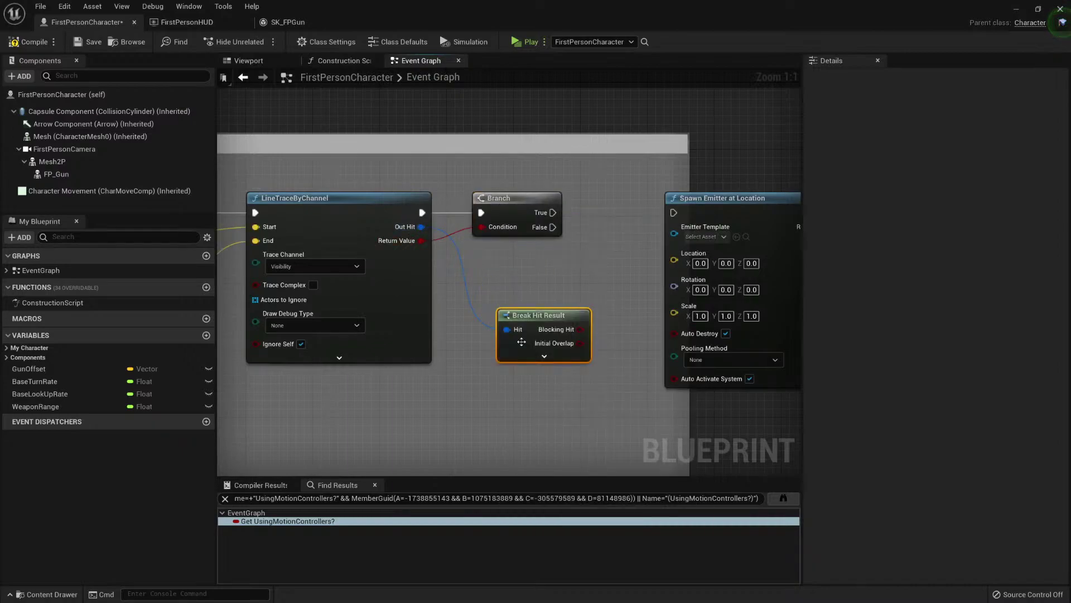
click(560, 358)
drag(542, 317, 532, 273)
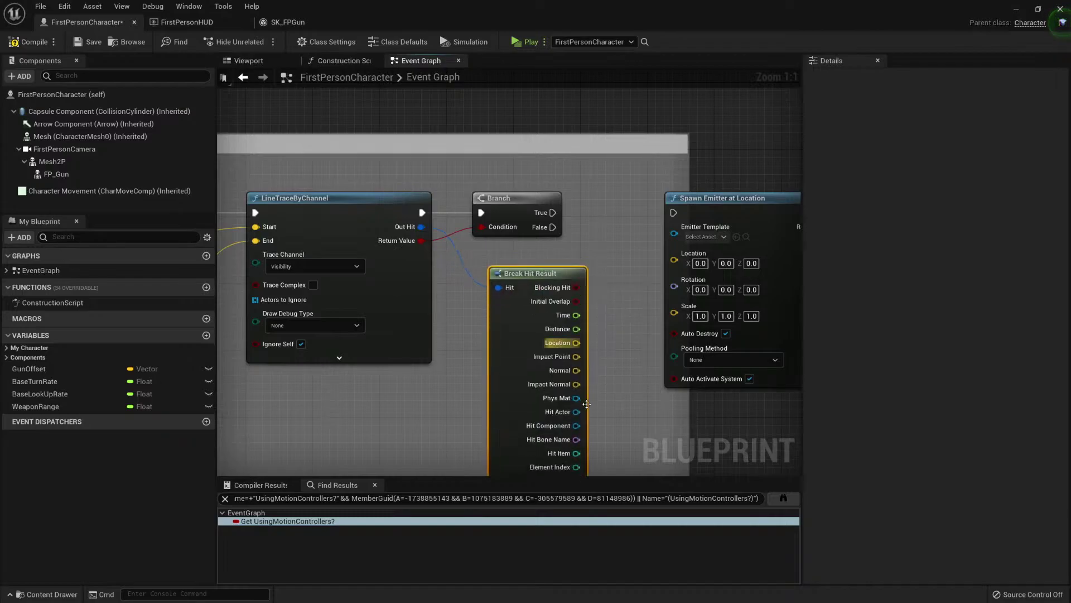
Step: Connect the hit result's Impact Point to the emitter's Location and the Branch's True output to Spawn Emitter at Location
right_drag(605, 432, 509, 322)
right_drag(487, 261, 492, 333)
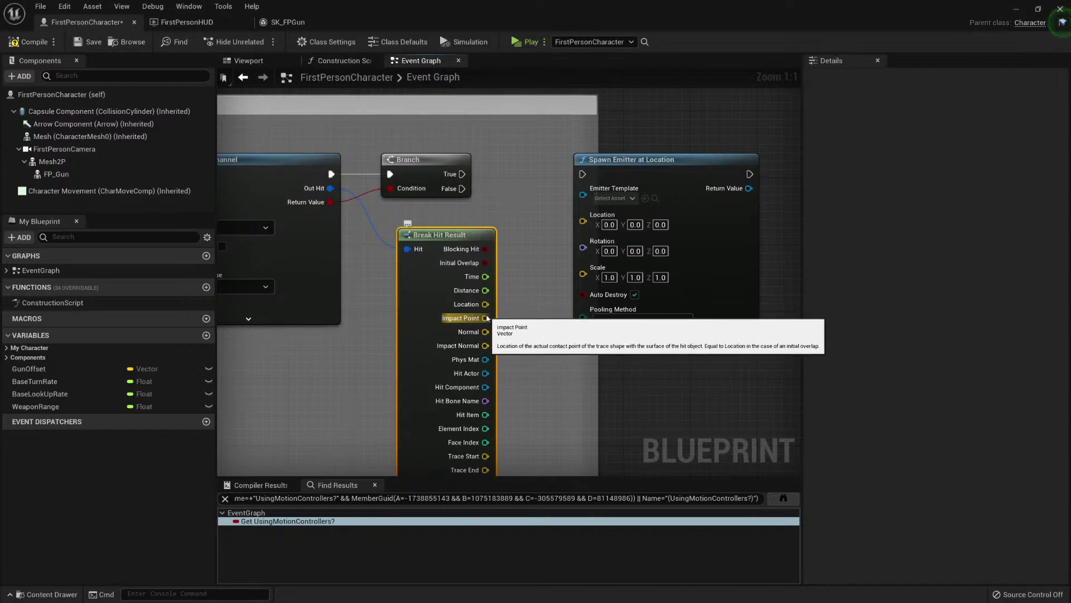
drag(486, 318, 584, 215)
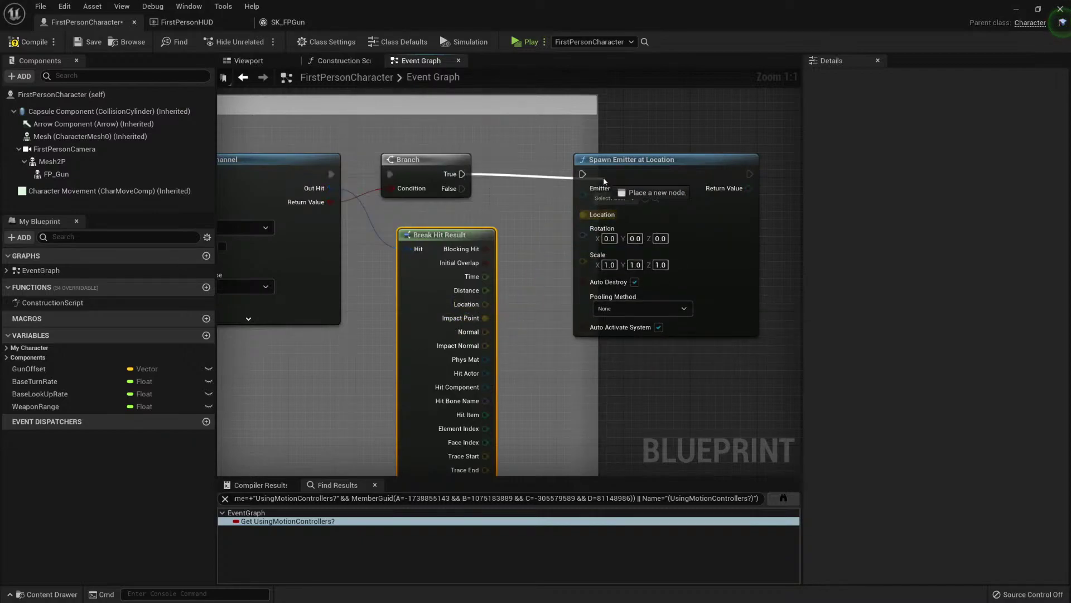
Step: Look through the available emitter templates, the StarterContent folder and the Starter Content pack offered for adding to the project
click(609, 199)
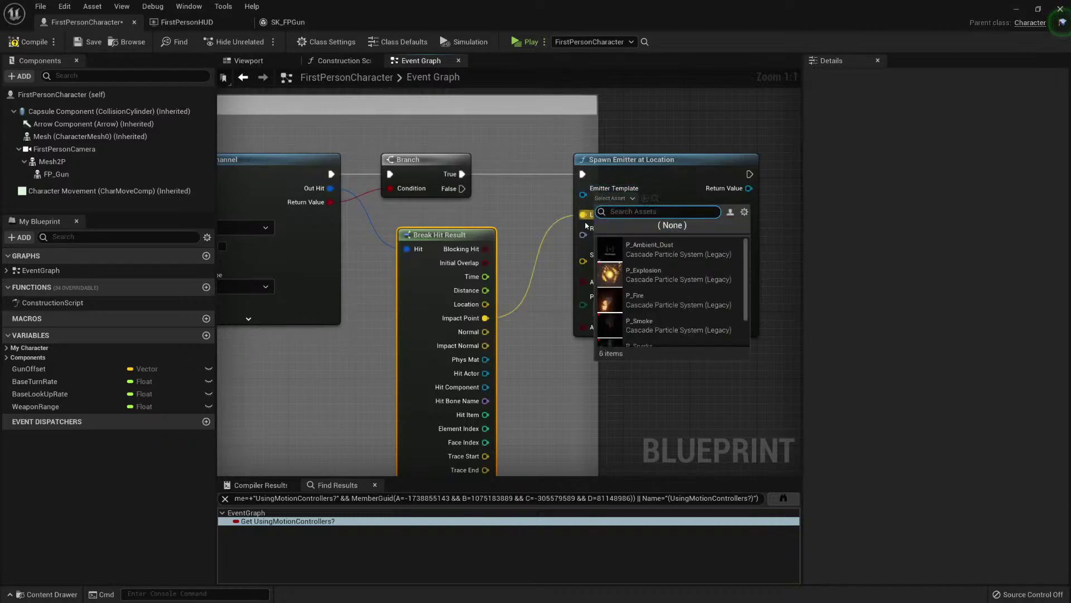
click(548, 378)
click(548, 379)
click(26, 596)
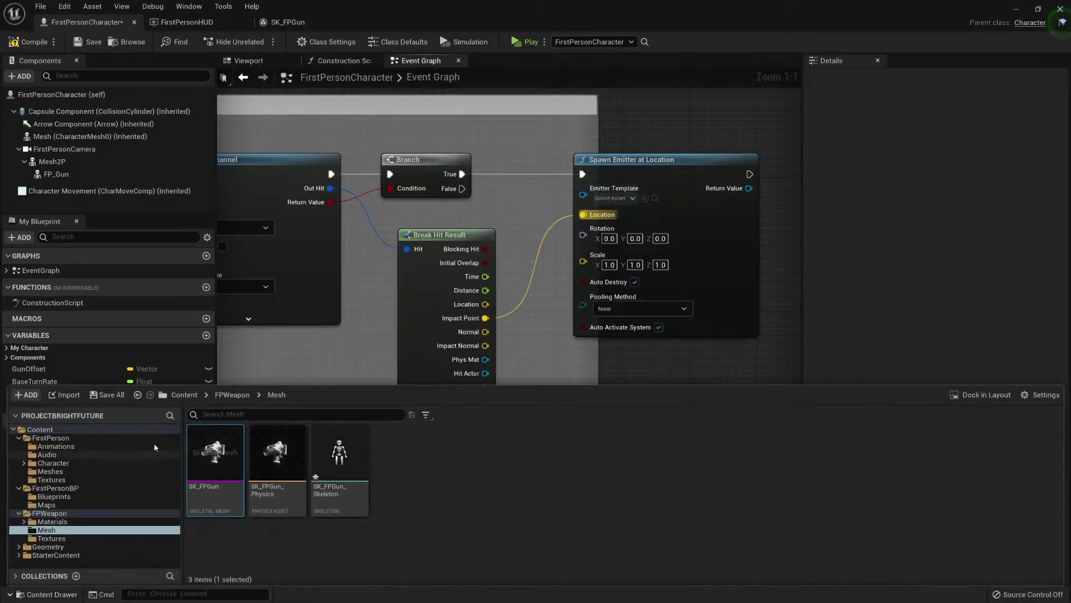
click(75, 555)
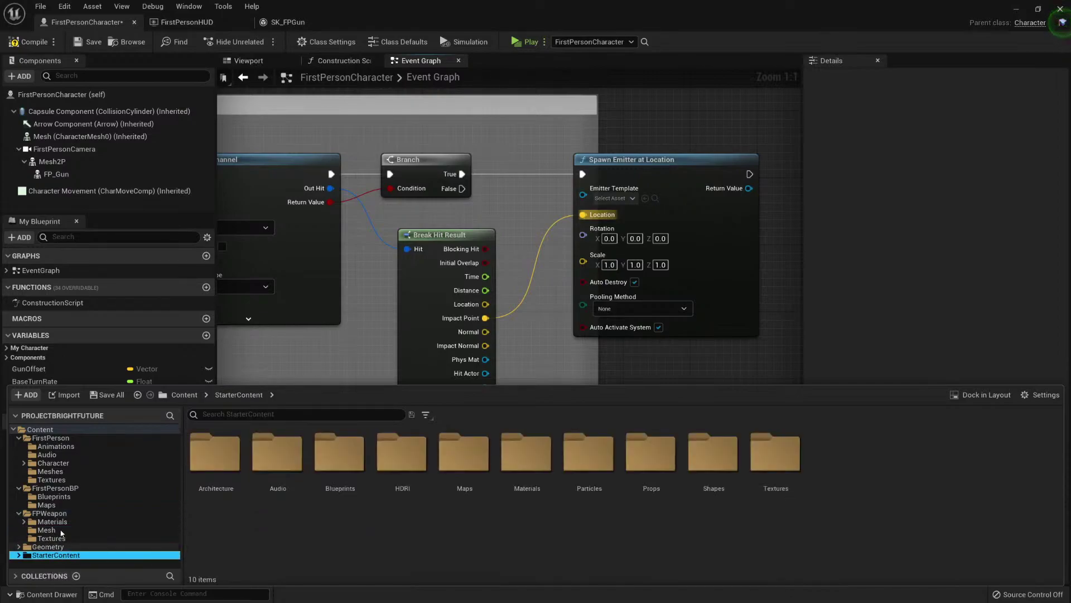
click(33, 428)
click(26, 395)
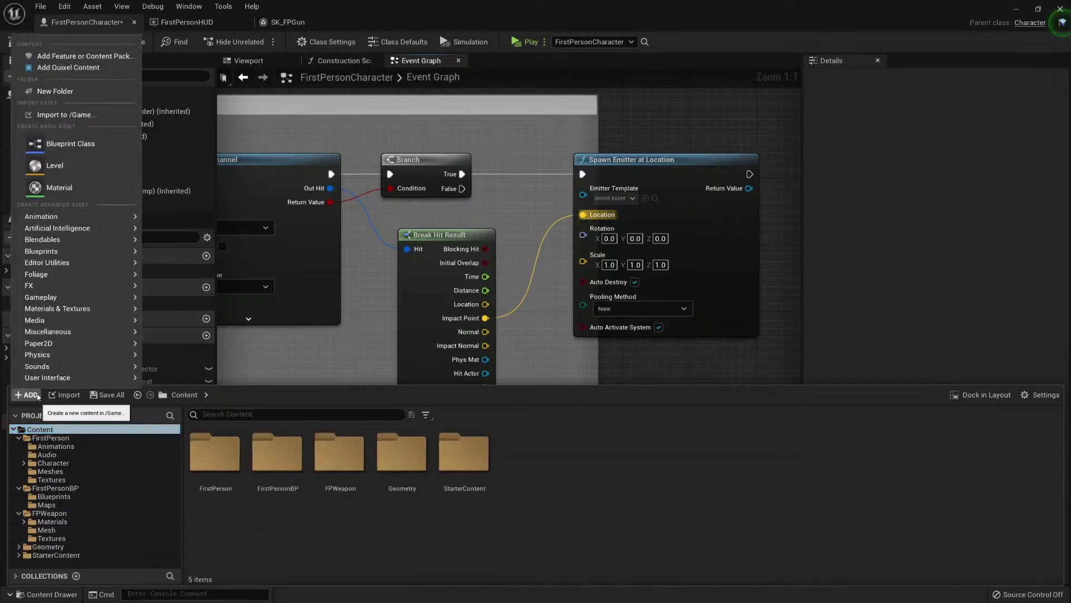
click(82, 57)
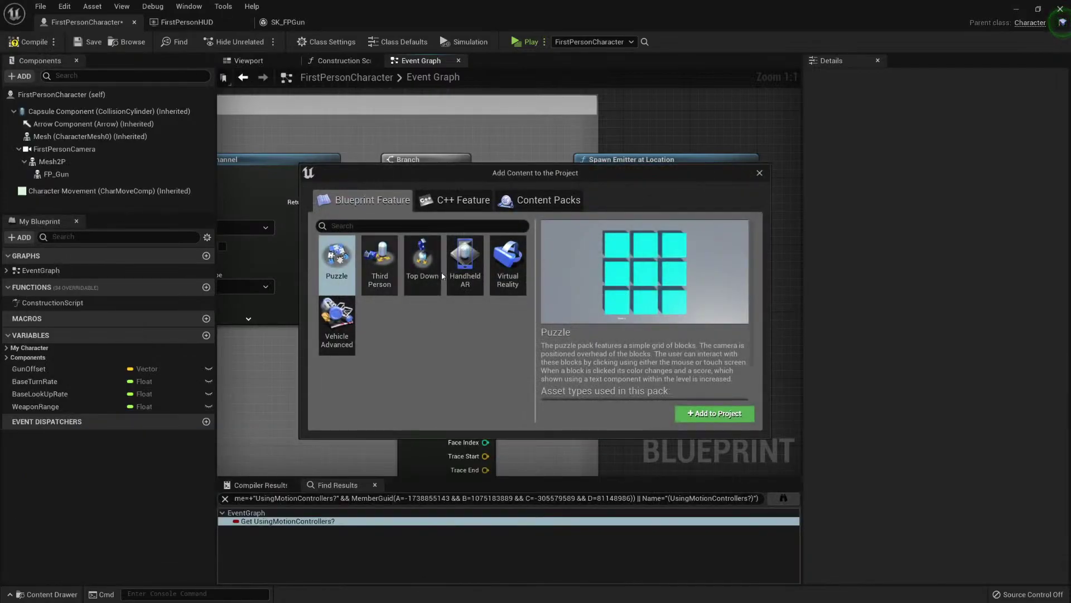
click(536, 209)
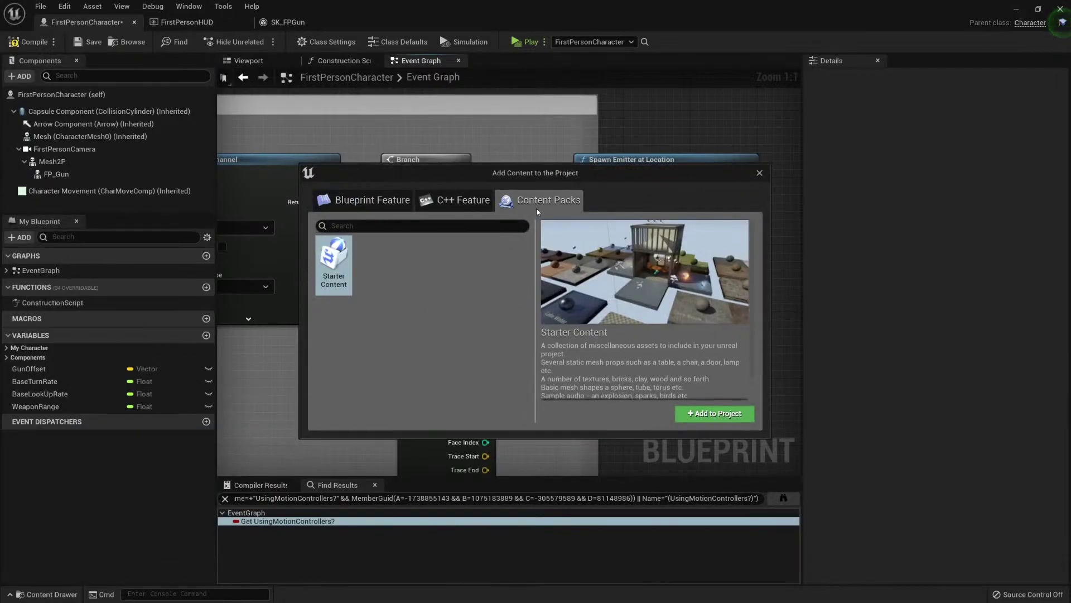
click(759, 172)
Step: Set the Spawn Emitter node's Emitter Template to P_Explosion
click(613, 198)
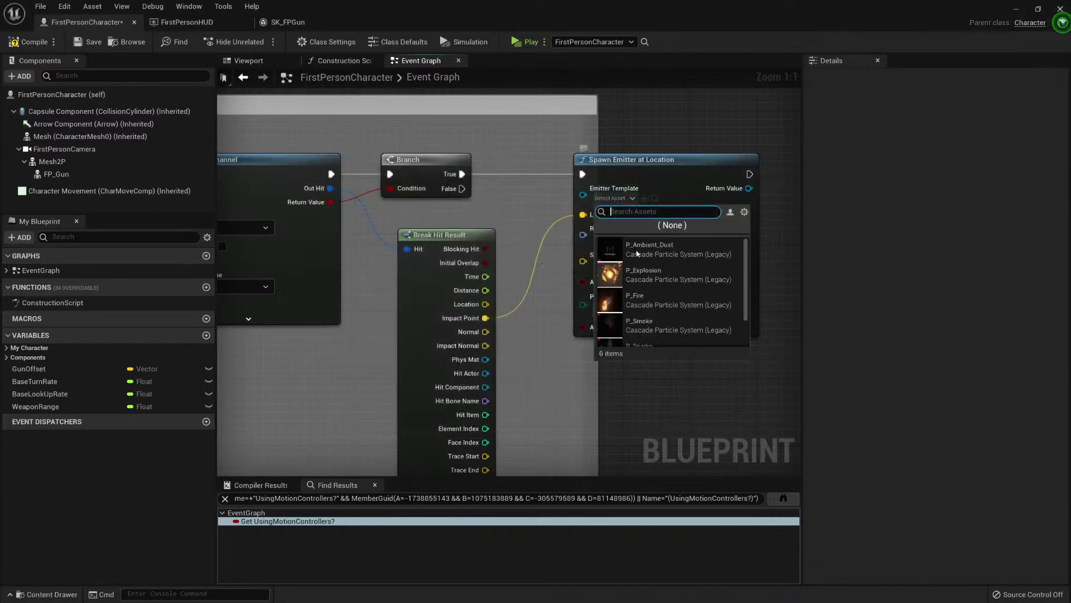
click(622, 279)
right_drag(719, 387, 650, 371)
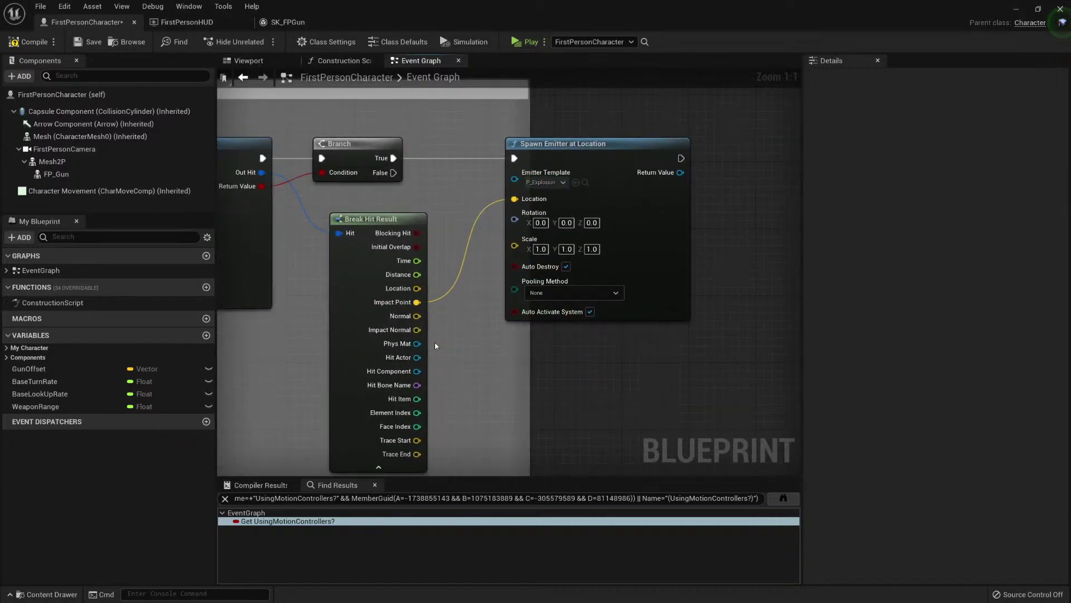
Step: Play the game and shoot at near and distant walls to check the explosion effect, then end the session
click(509, 37)
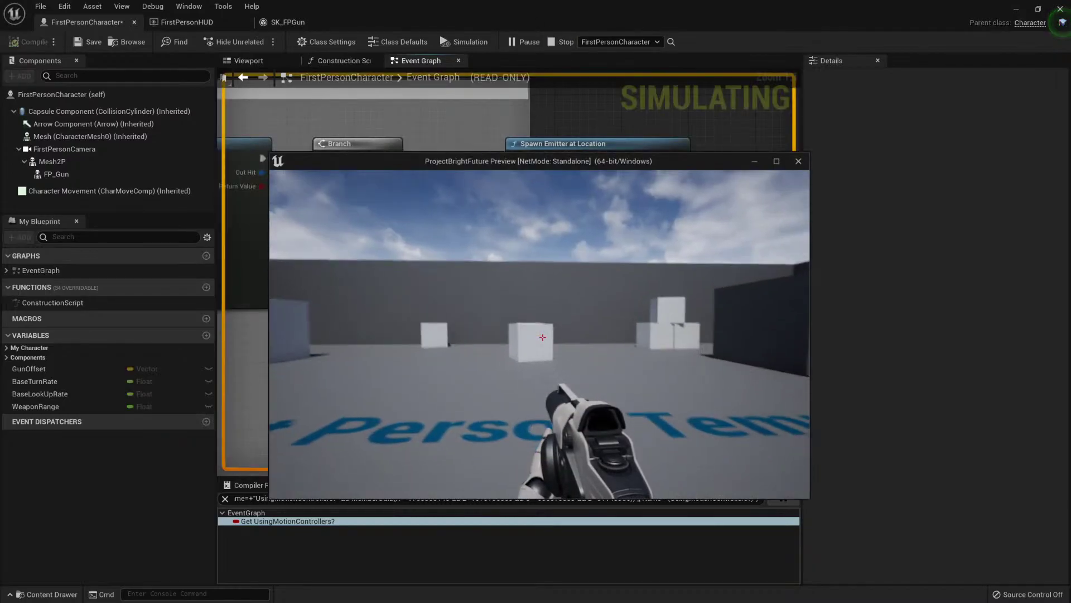
click(539, 334)
click(539, 334)
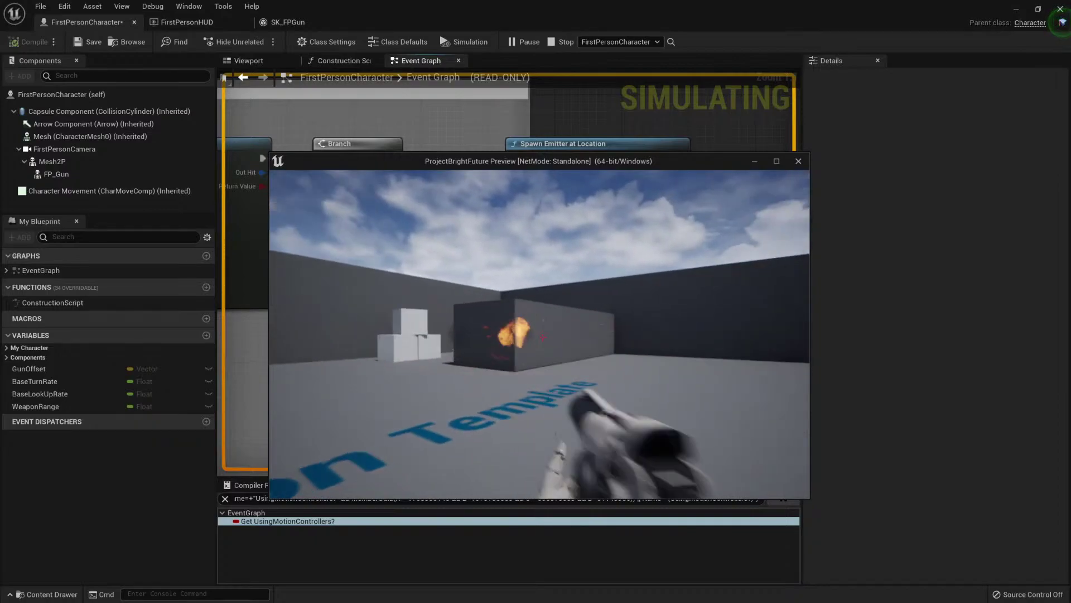
click(540, 334)
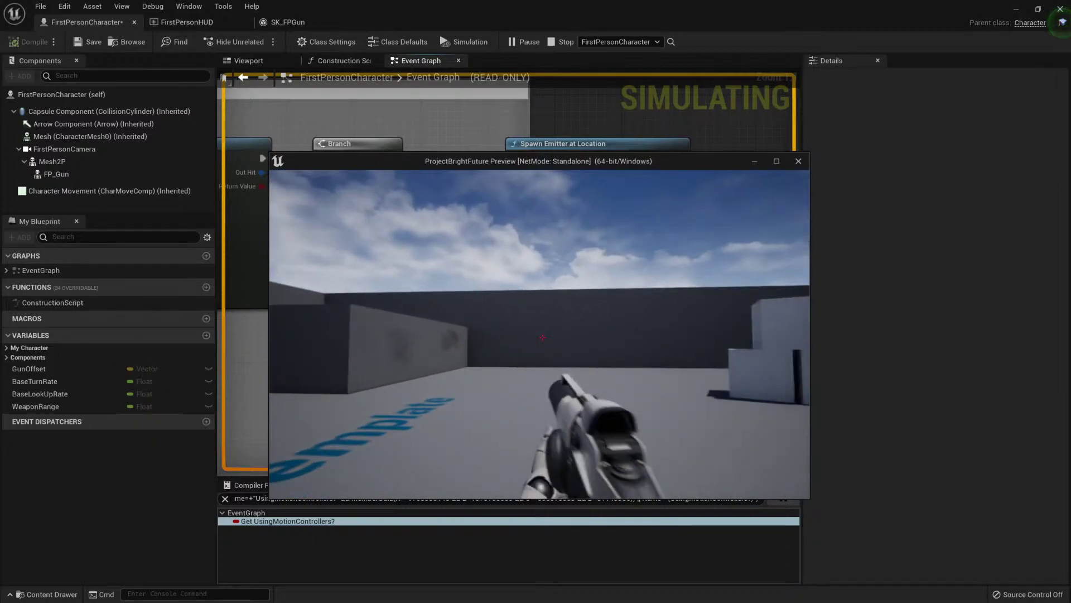
click(542, 337)
click(542, 337)
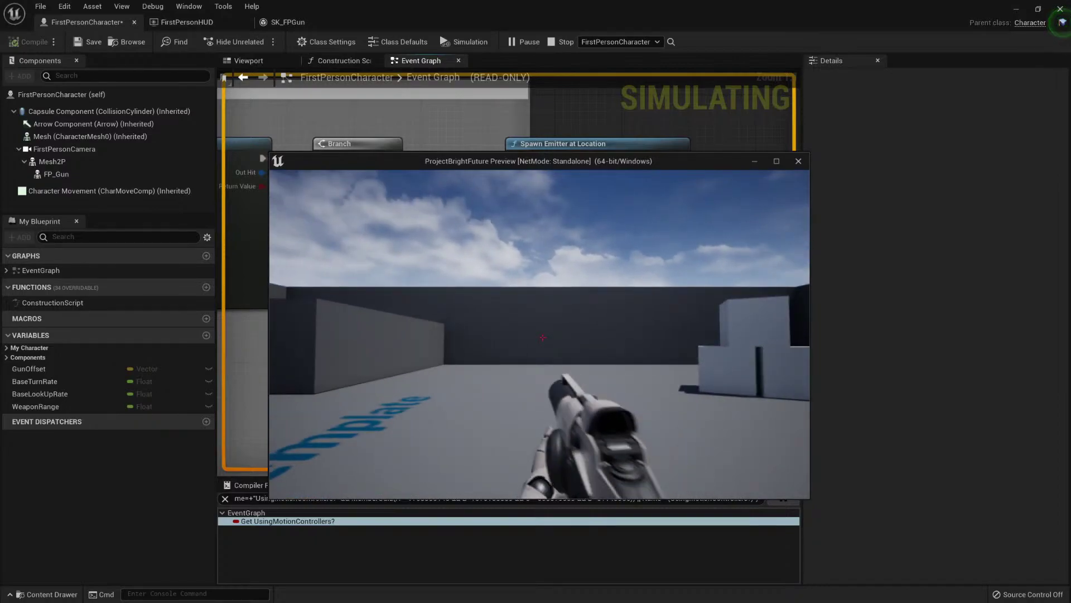
key(Escape)
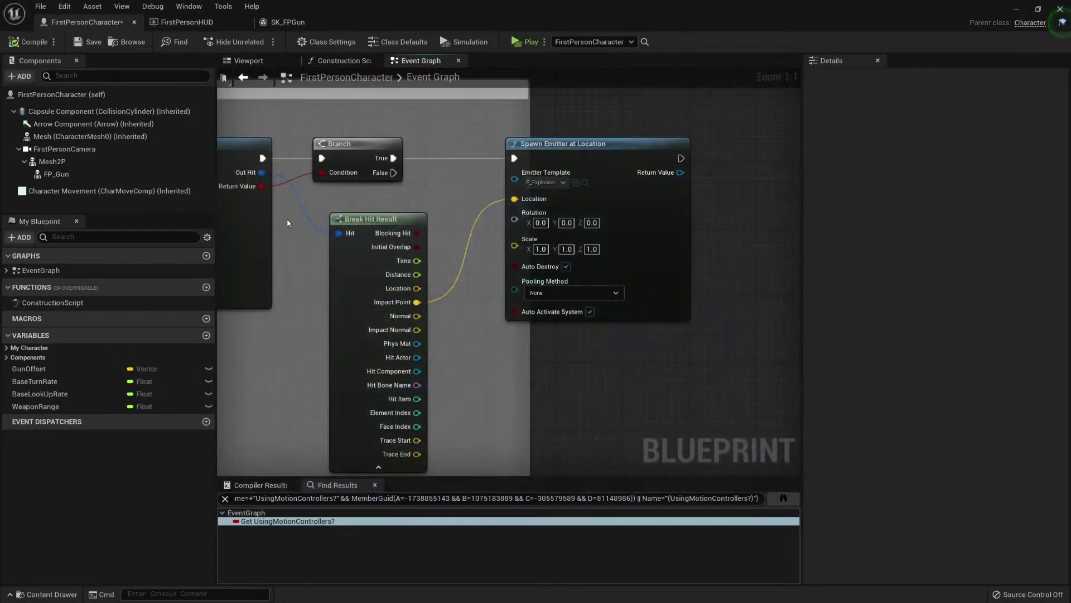
Step: Set the WeaponRange variable's default value to 3000
right_drag(287, 219, 734, 233)
right_drag(296, 372, 536, 366)
click(502, 360)
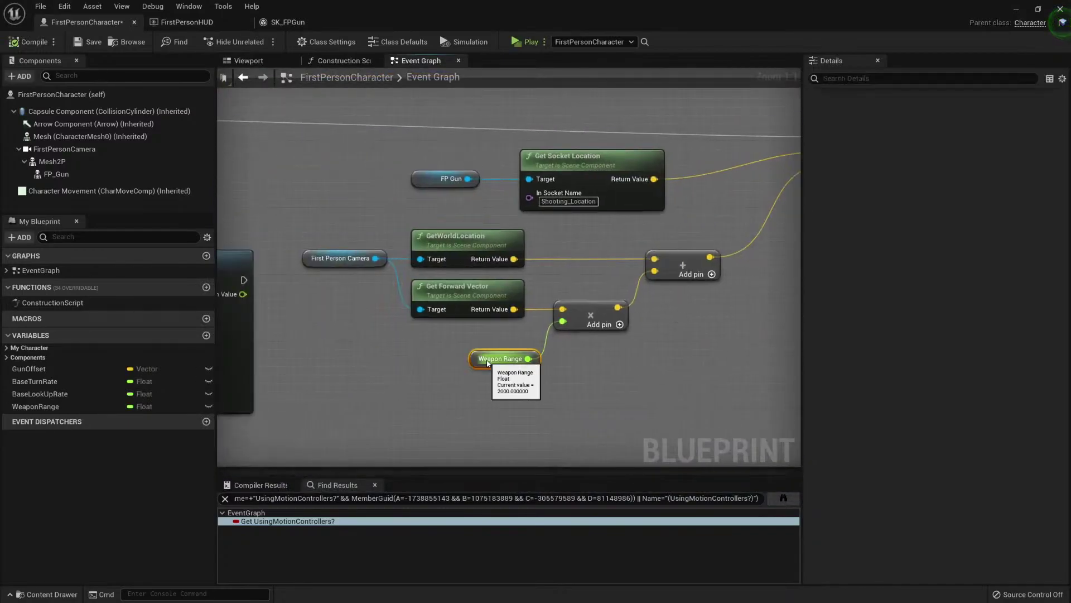
click(896, 345)
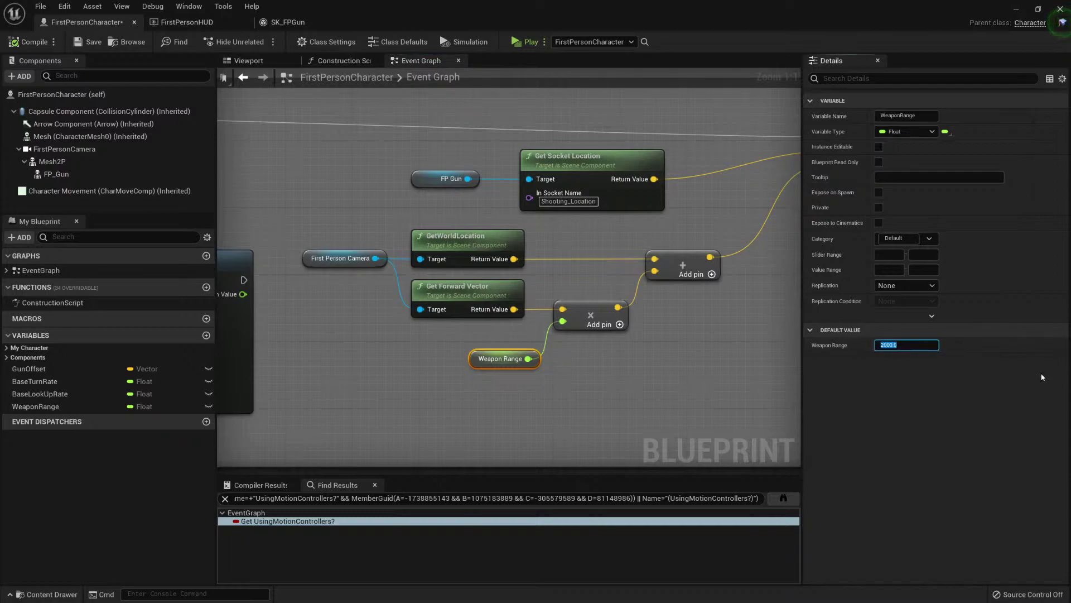
text(3000)
key(Return)
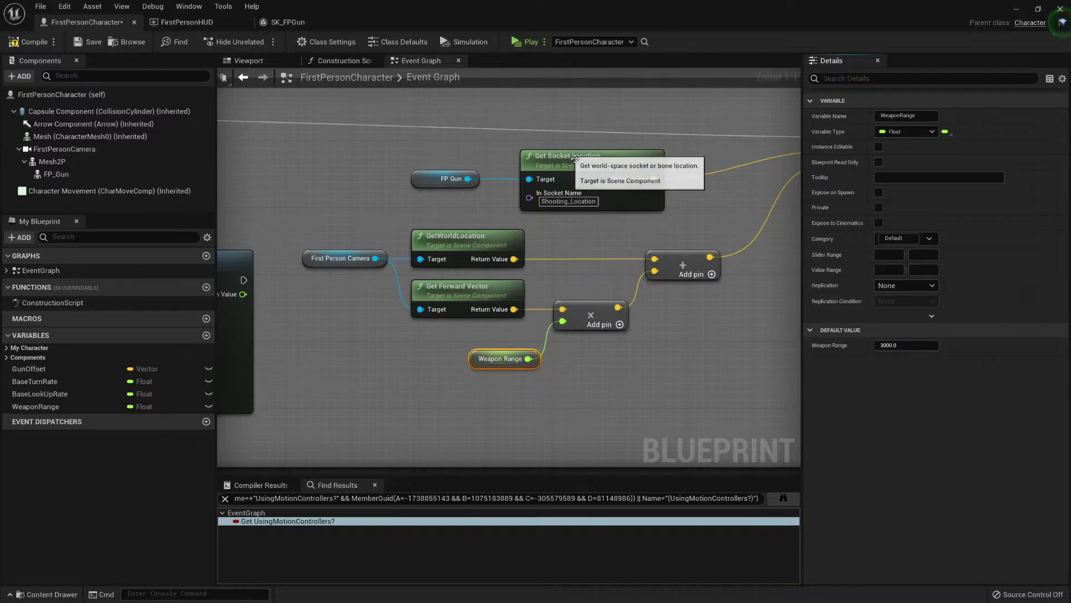
Step: Play the game again and fire repeatedly at cubes, walls and floor to test the explosions at the new range, then end the session
click(524, 42)
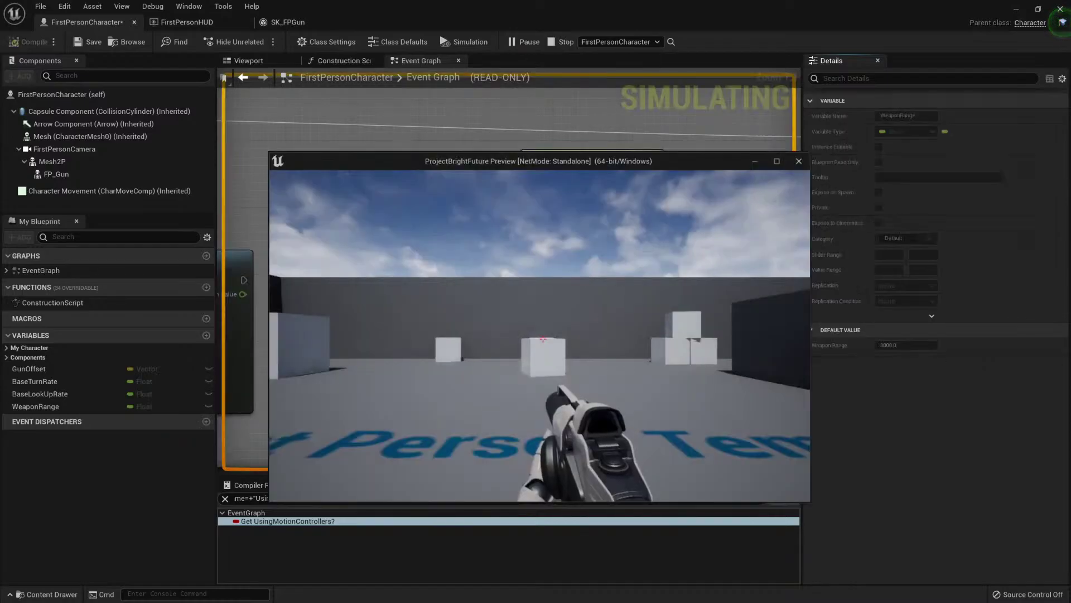
click(543, 339)
click(543, 338)
click(543, 339)
click(543, 339)
click(543, 338)
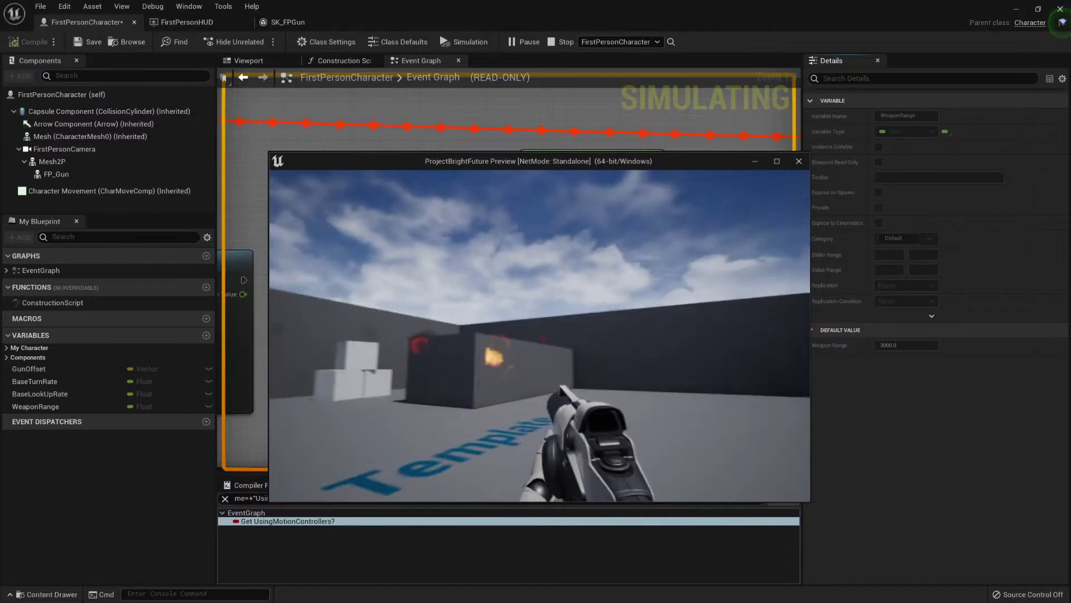
click(543, 338)
click(543, 338)
click(543, 338)
click(543, 339)
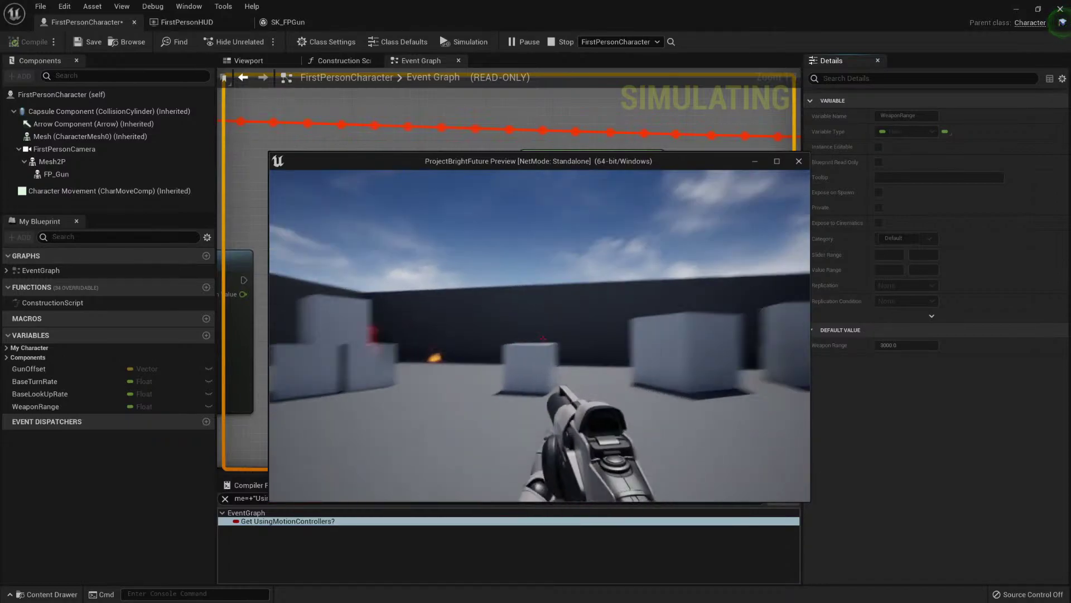
click(543, 338)
click(543, 339)
click(543, 339)
click(543, 339)
click(543, 339)
click(543, 339)
click(543, 339)
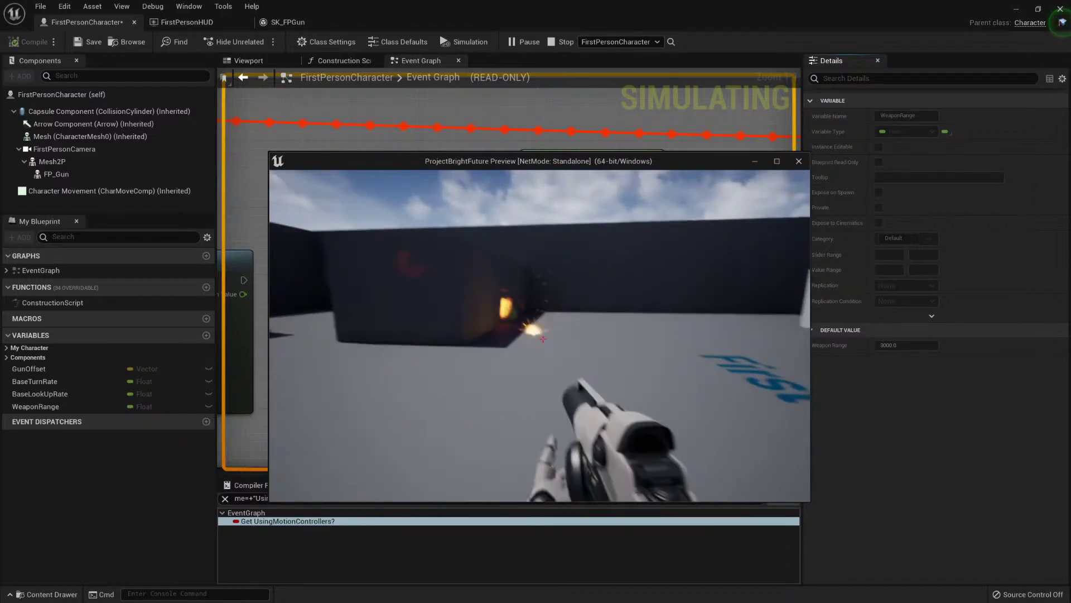
click(542, 338)
click(543, 339)
click(543, 338)
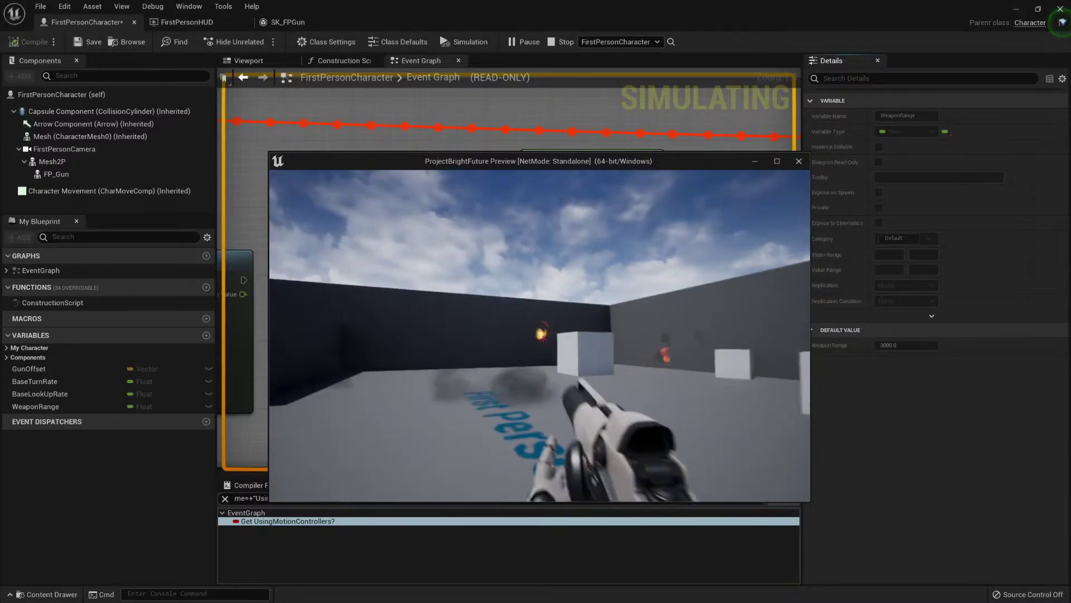
click(543, 338)
click(627, 246)
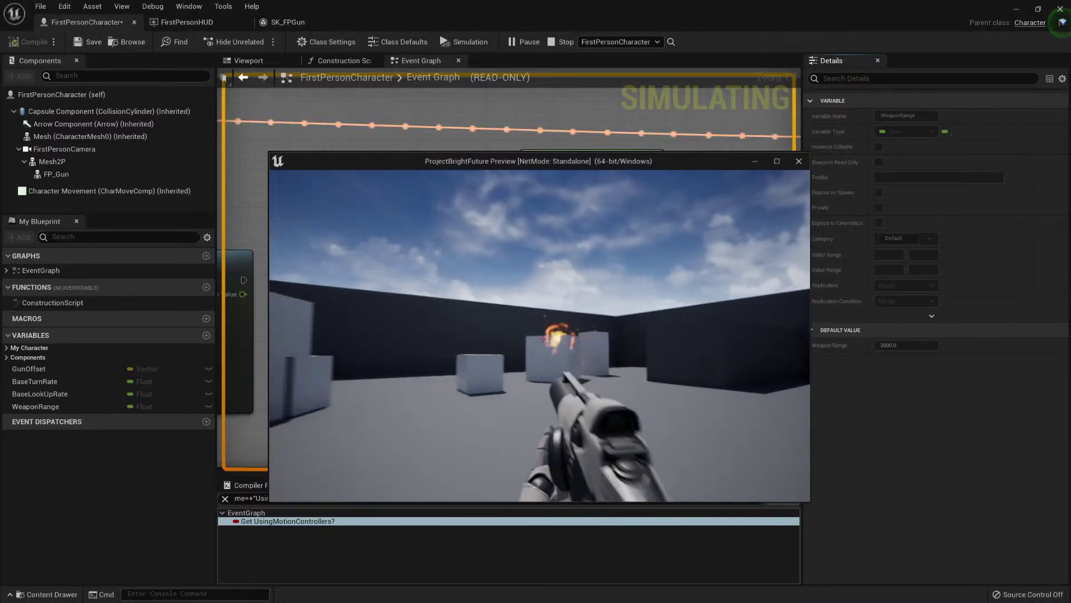
key(Escape)
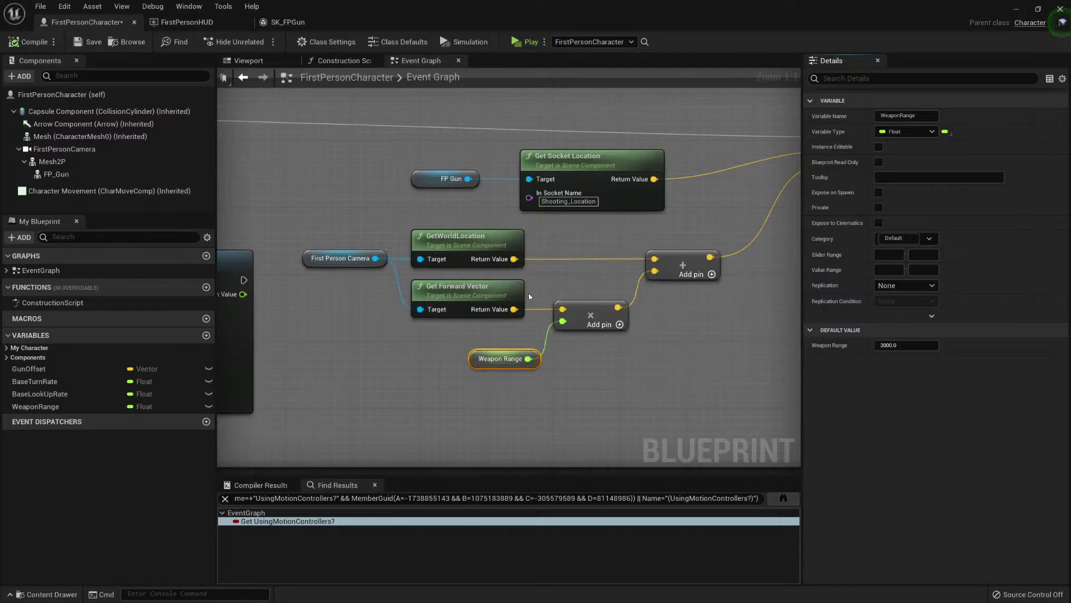
scroll(653, 246, down, 4)
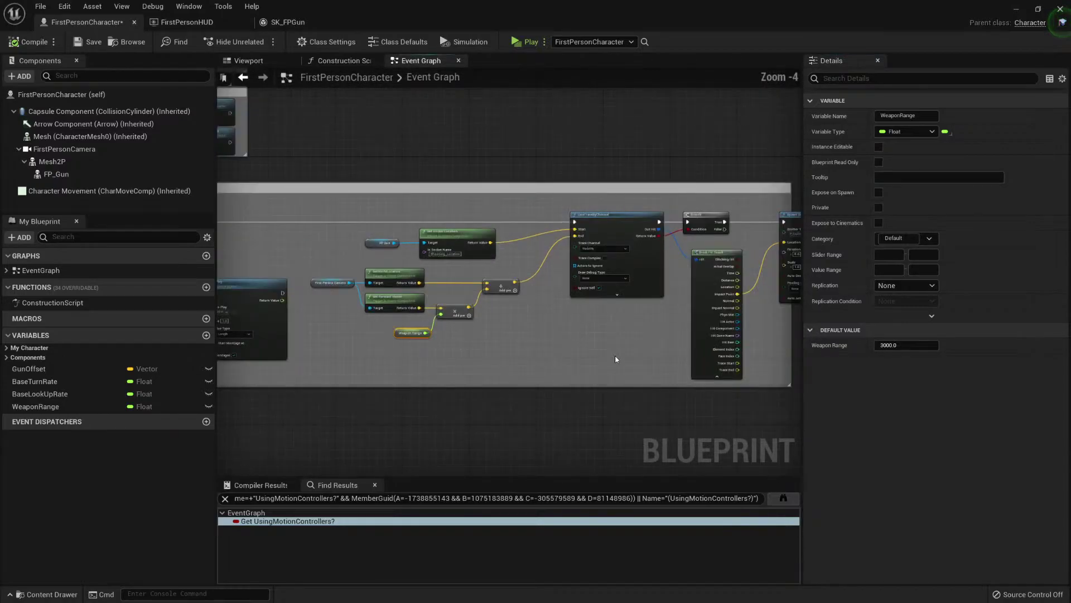